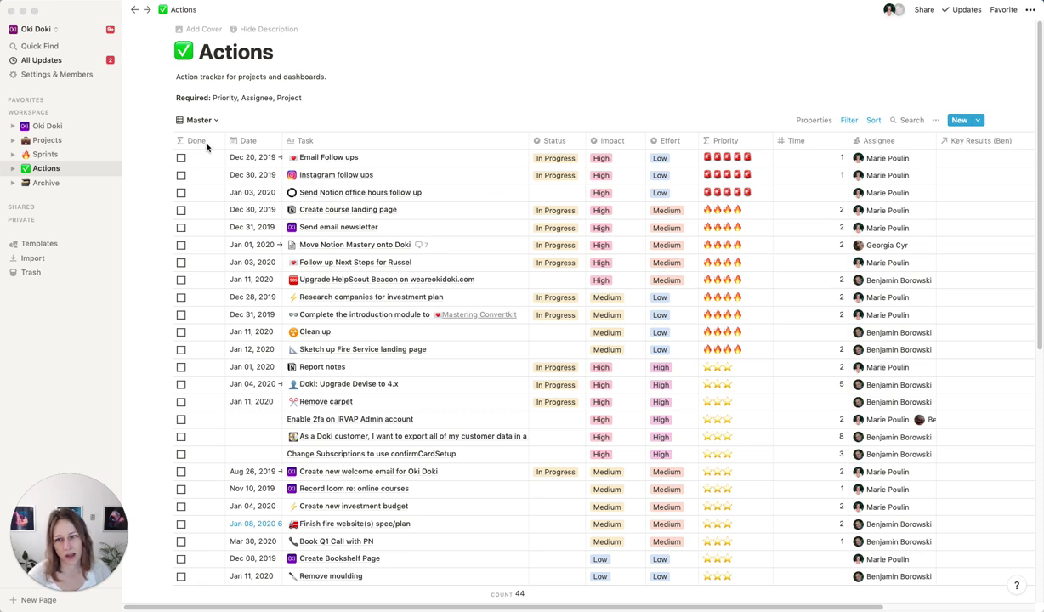
Examine the Status options of the first task and the formula behind the Done column.
left_click(561, 159)
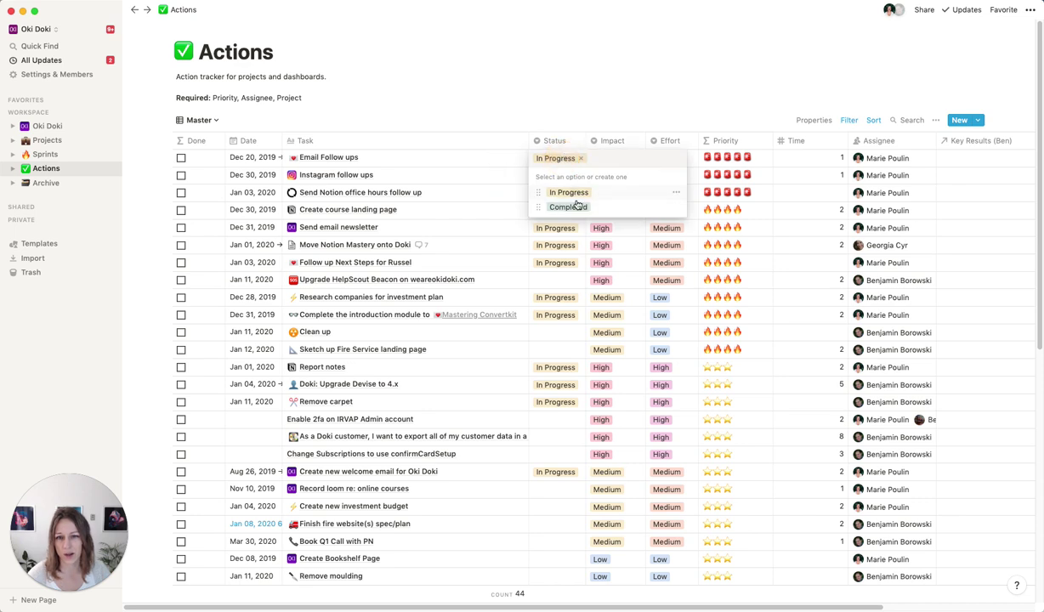
left_click(561, 115)
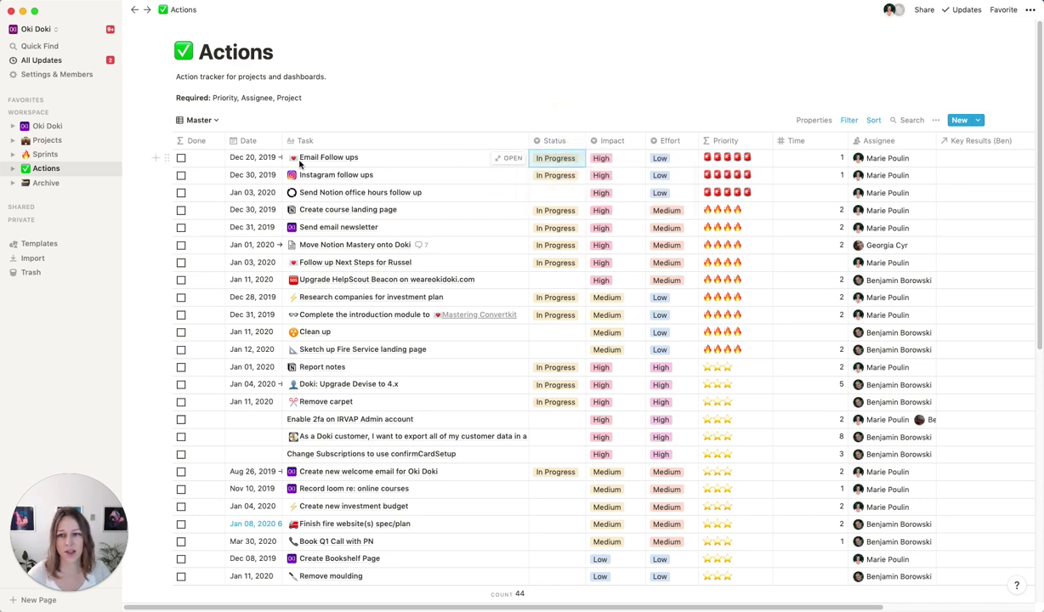
left_click(196, 142)
left_click(169, 219)
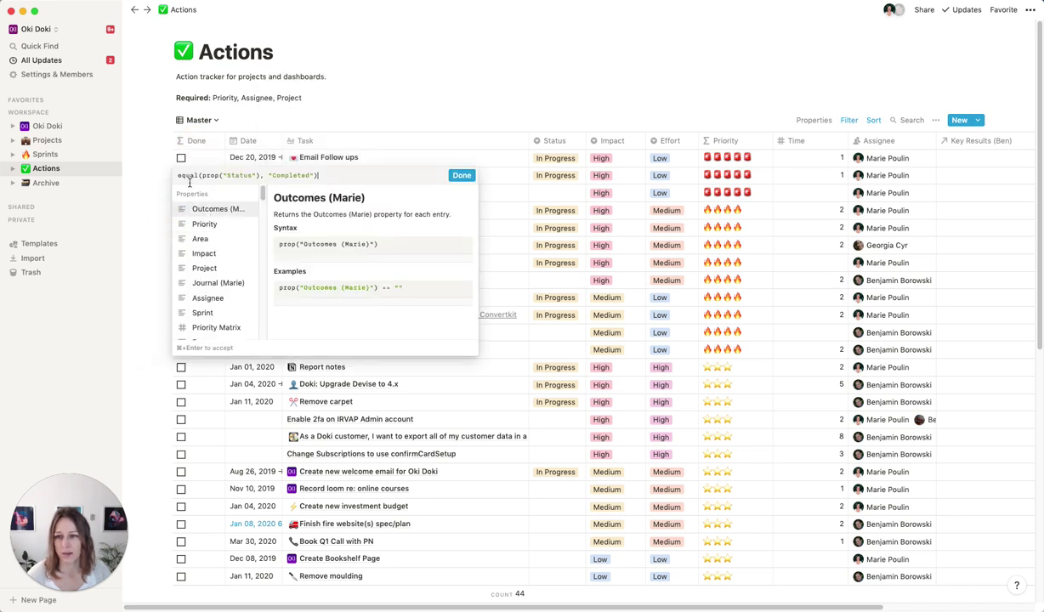
left_click(366, 98)
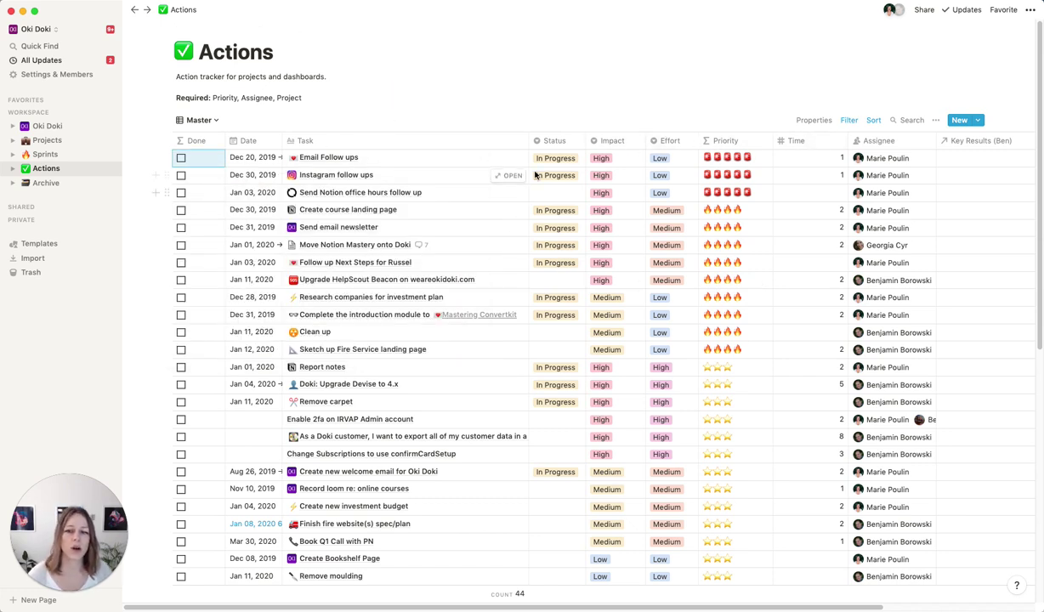
scroll(664, 207, "down", 5)
scroll(671, 205, "up", 5)
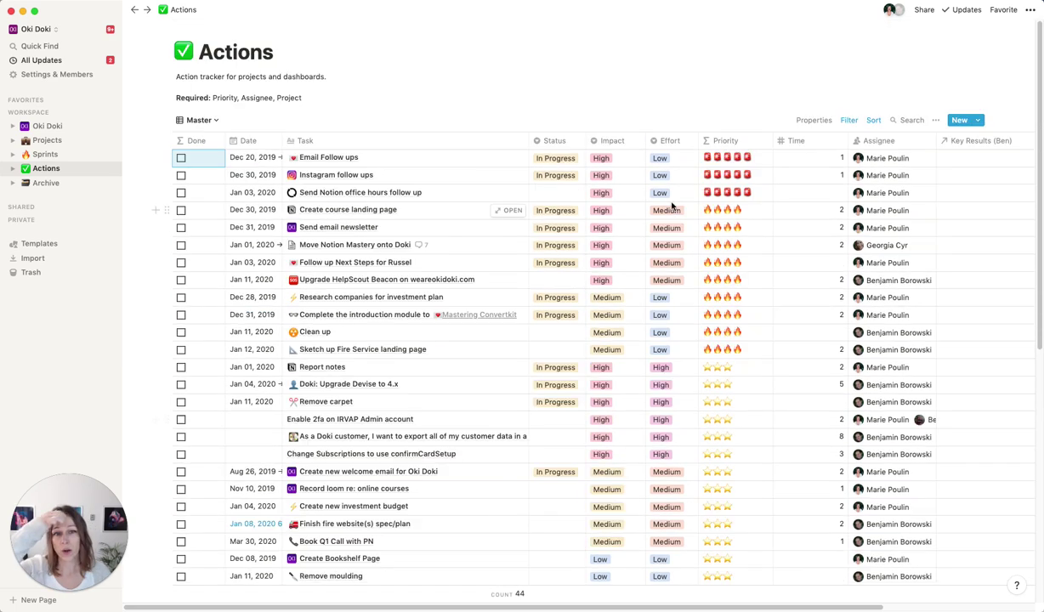
Review the formula that generates the emoji ratings in the Priority column.
left_click(729, 141)
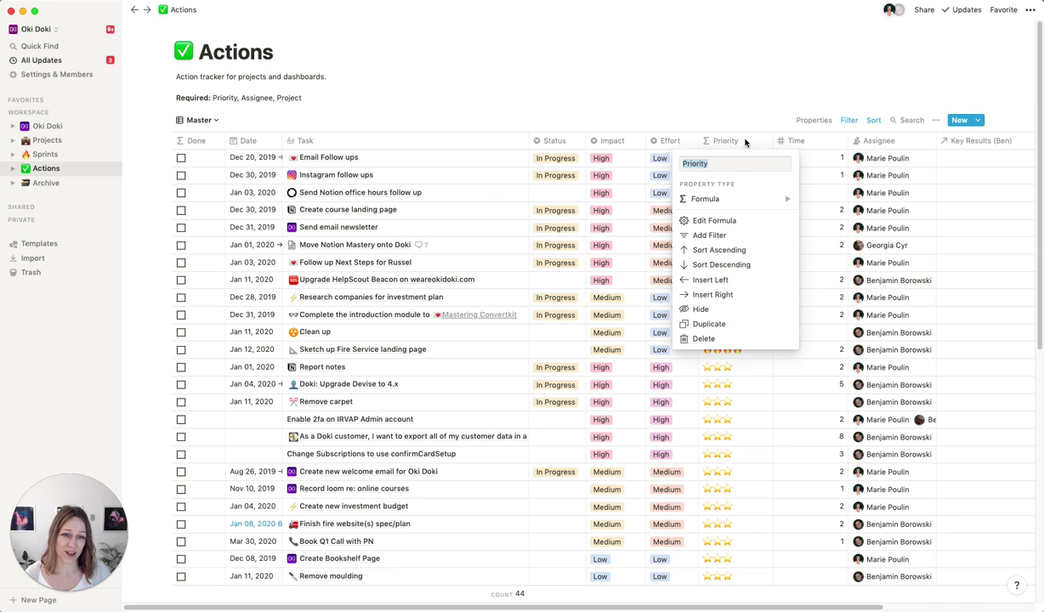
left_click(712, 221)
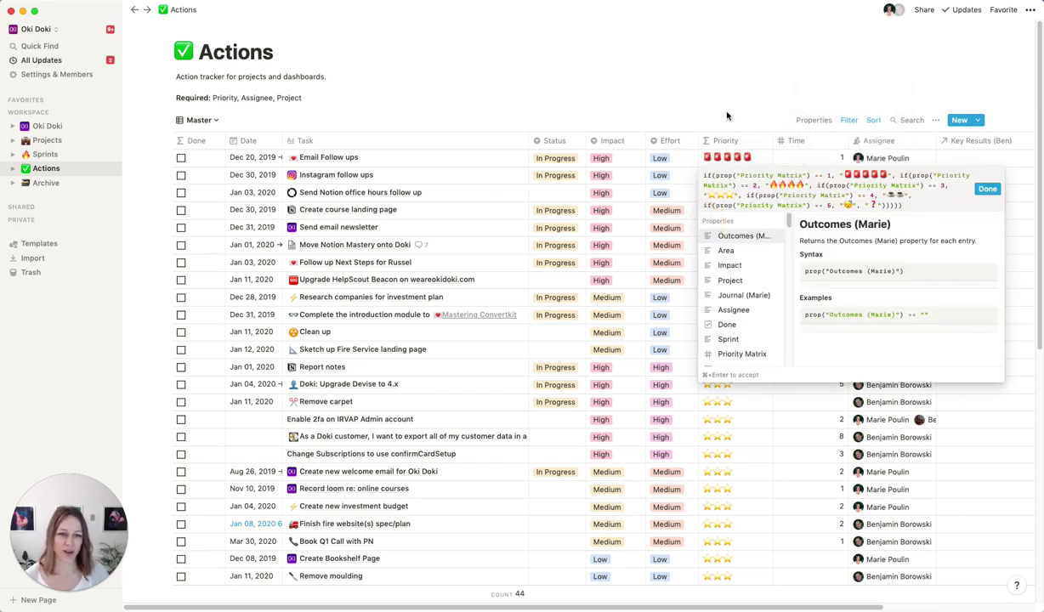
left_click(727, 116)
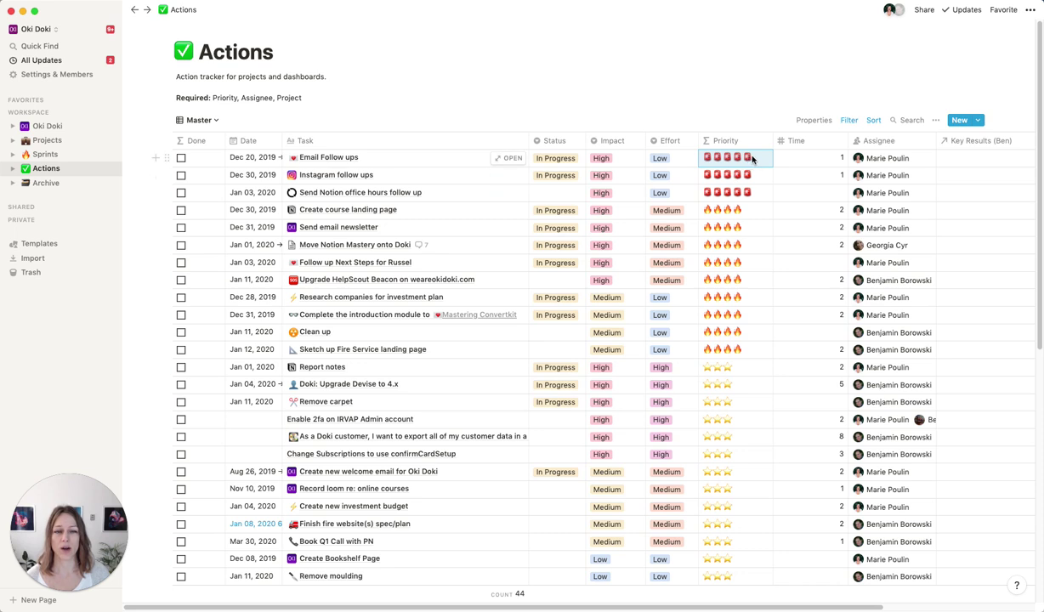
Set Impact to Medium and Effort to Low for the unrated task about contacting someone for a quote.
scroll(631, 278, "down", 2)
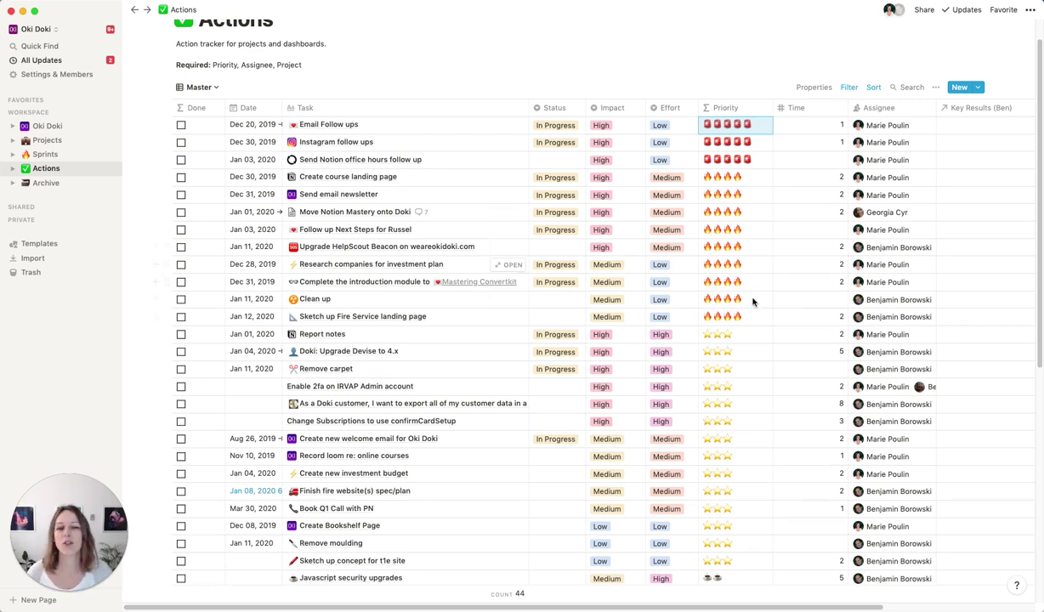
scroll(752, 301, "down", 10)
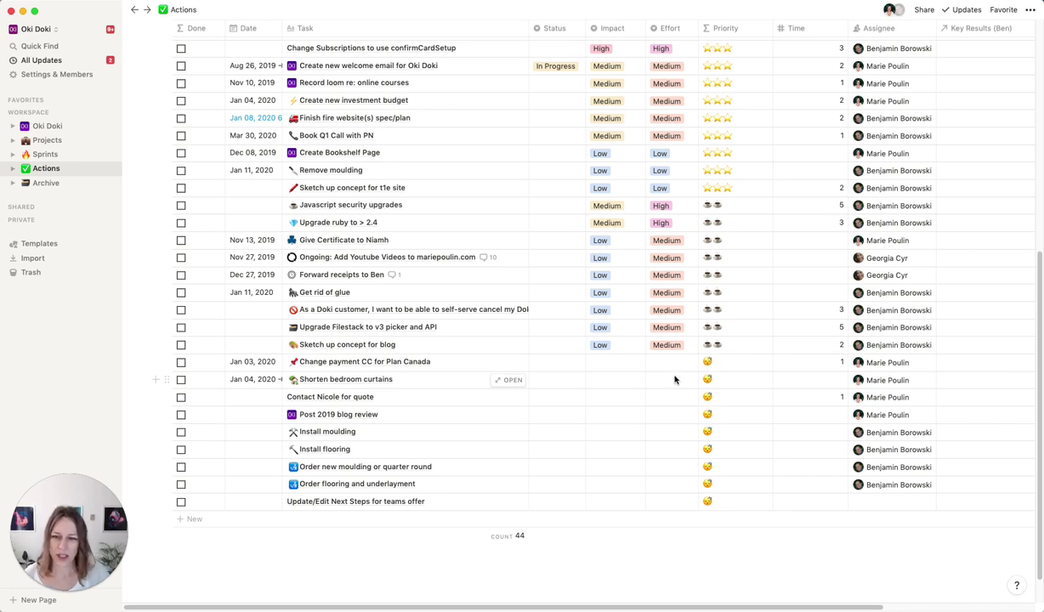
left_click(599, 397)
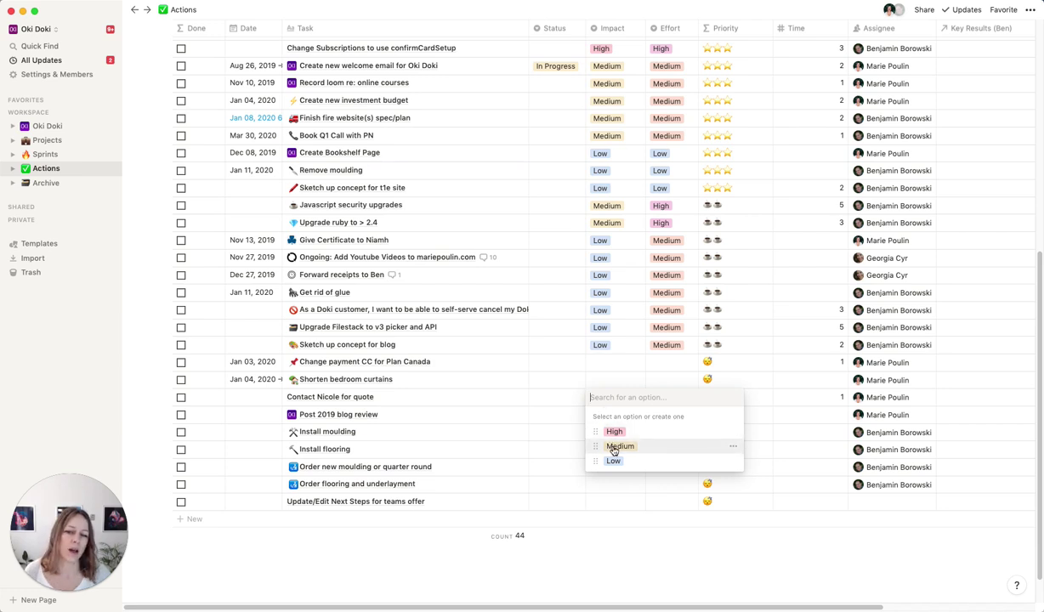
left_click(612, 447)
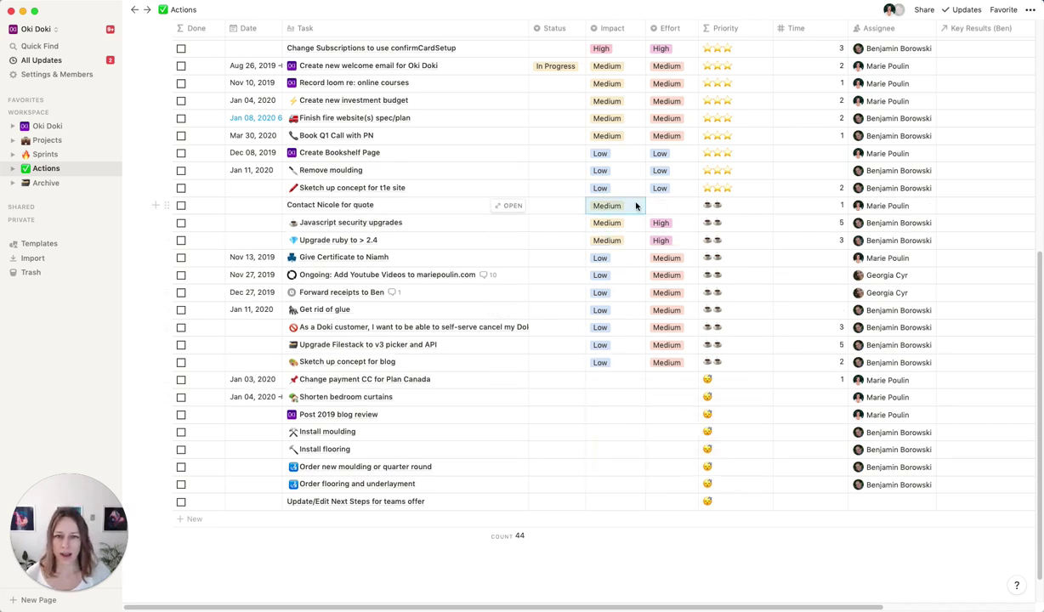
left_click(663, 205)
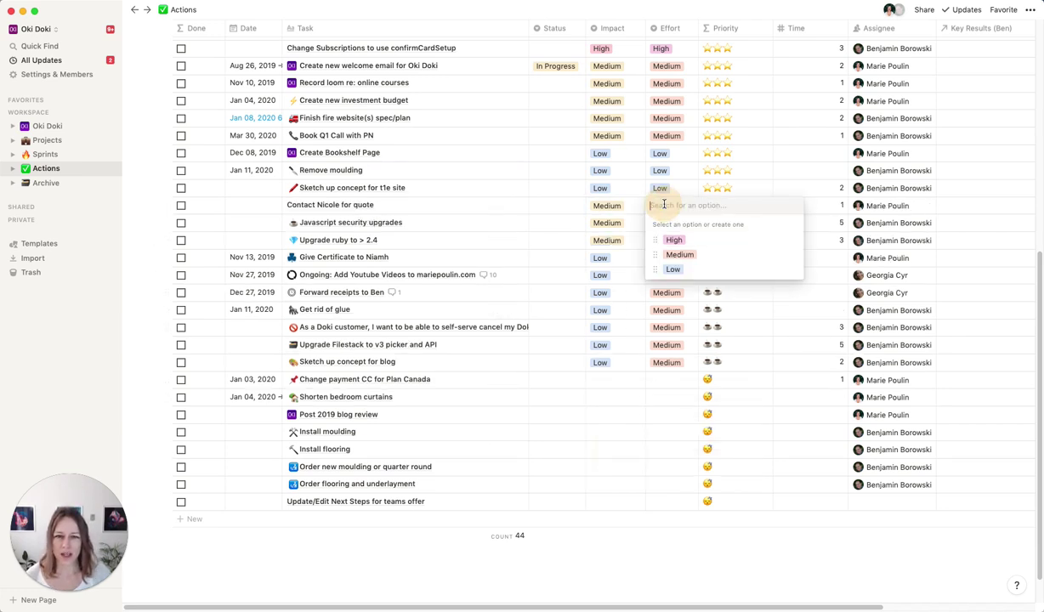
left_click(672, 268)
scroll(617, 94, "up", 5)
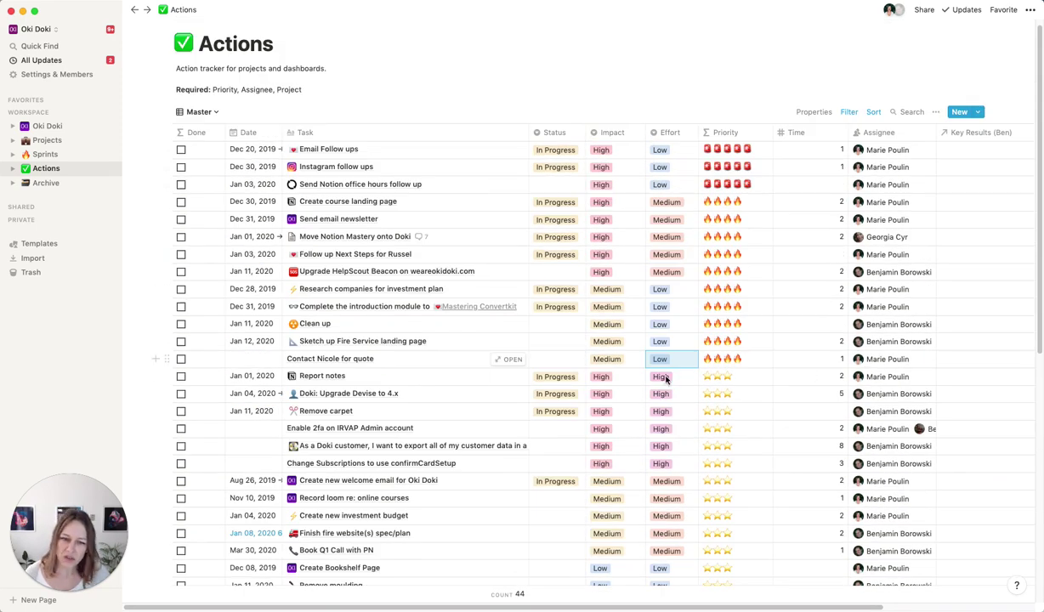
Change the quote-contact task's Impact to Low and check where it sorts in the table.
left_click(624, 361)
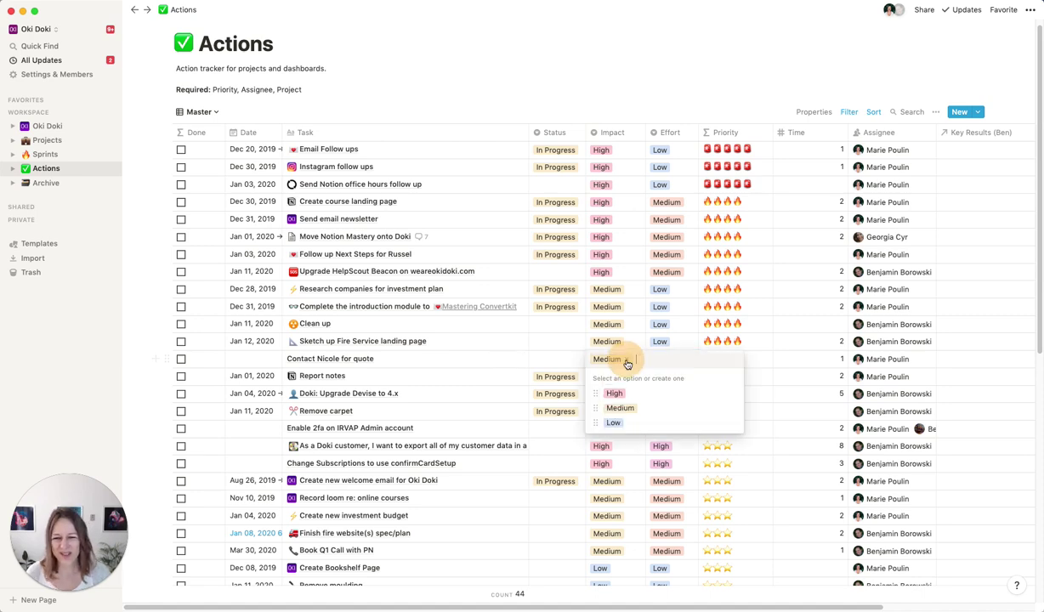
left_click(612, 423)
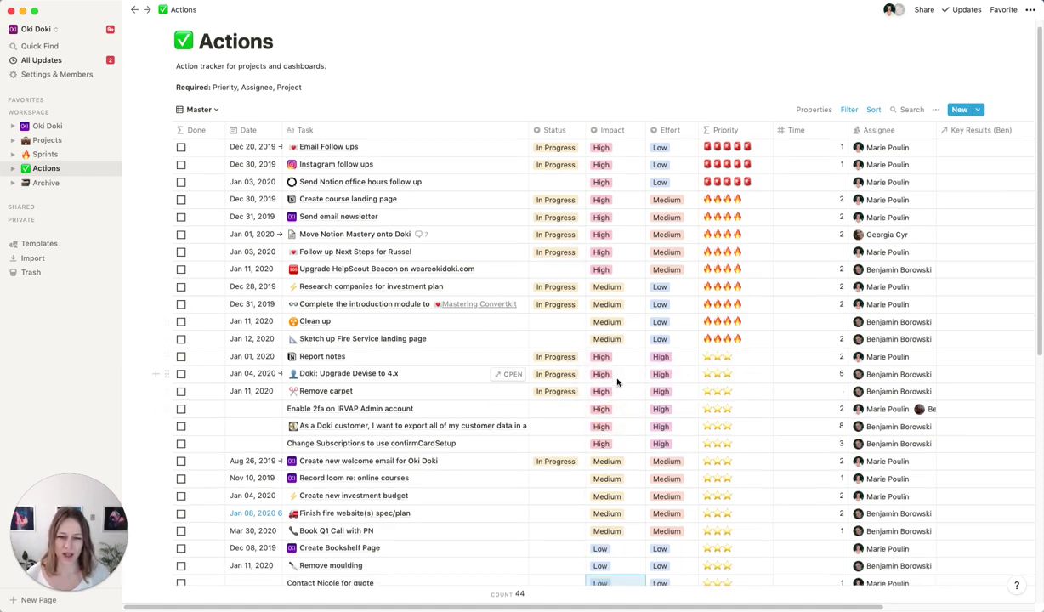
scroll(617, 382, "down", 3)
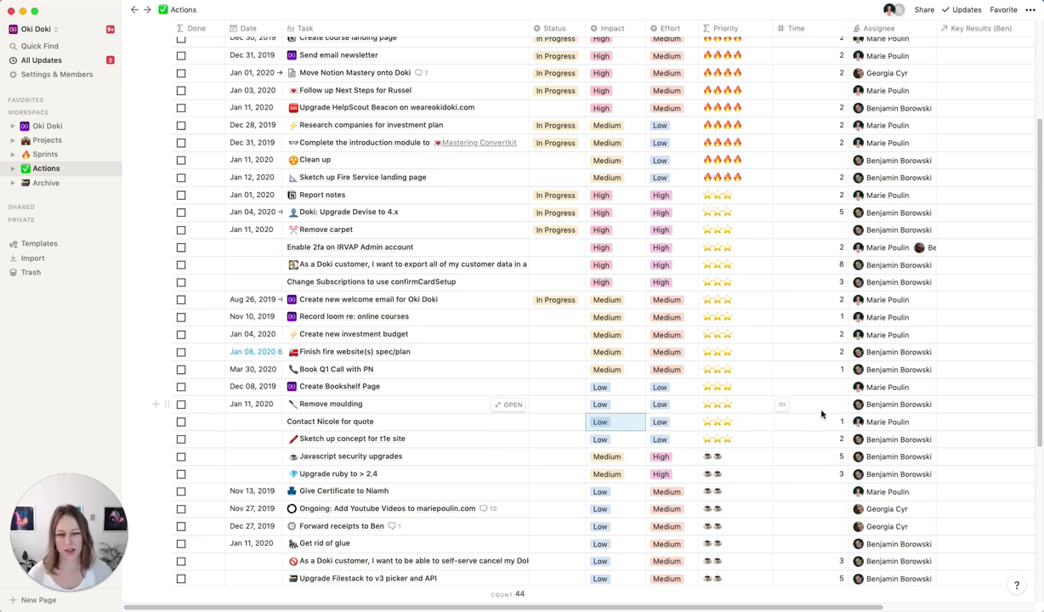
scroll(816, 421, "up", 5)
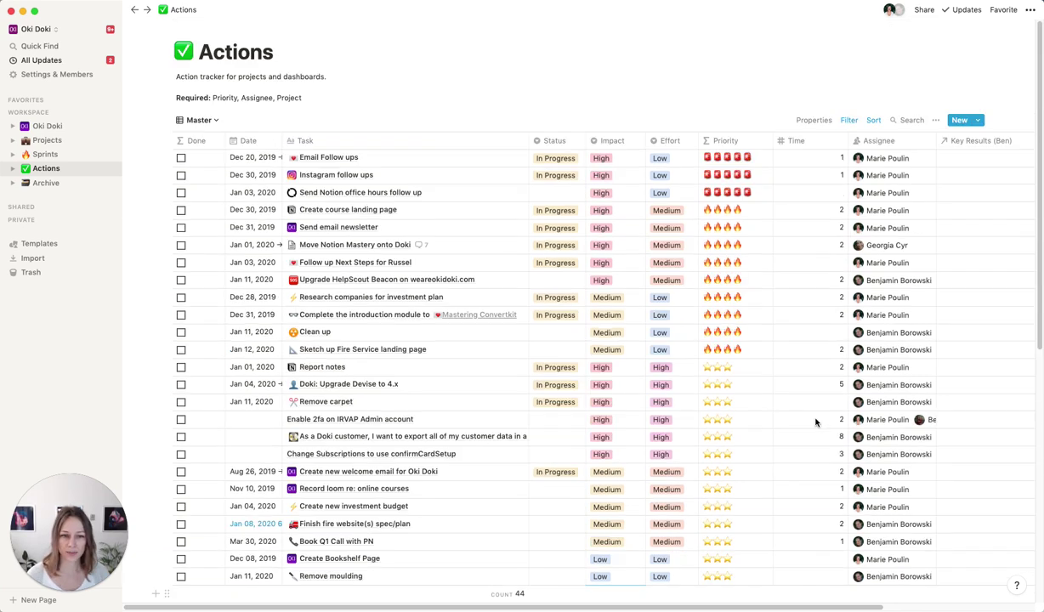
Inspect the Time column's property options and look over its values across the task list.
left_click(799, 141)
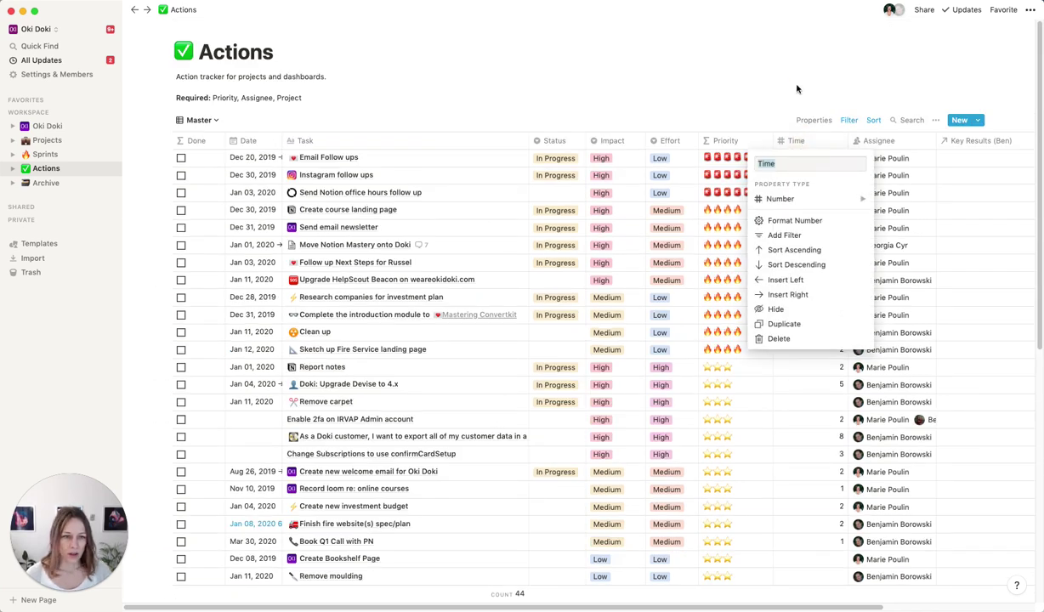
key("Escape")
scroll(797, 259, "down", 3)
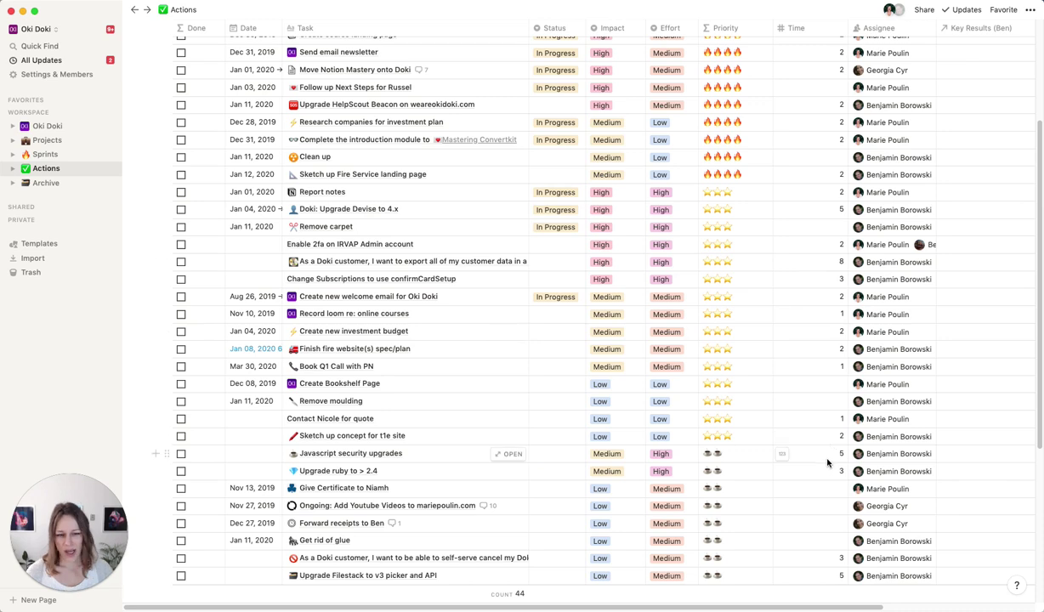
scroll(821, 458, "up", 3)
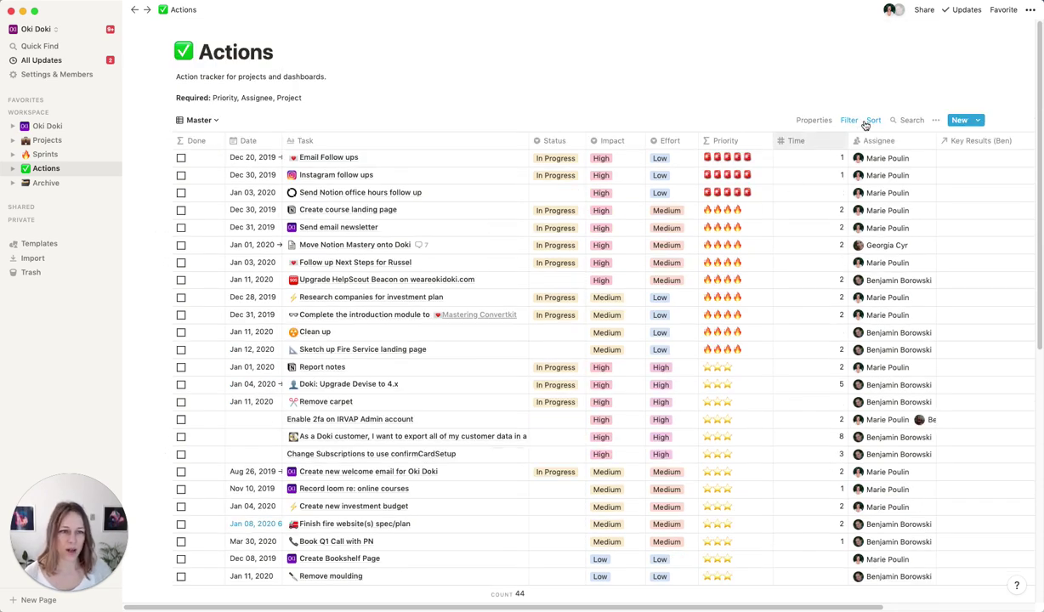
Show the hidden Priority Matrix property in the Master table view.
left_click(814, 119)
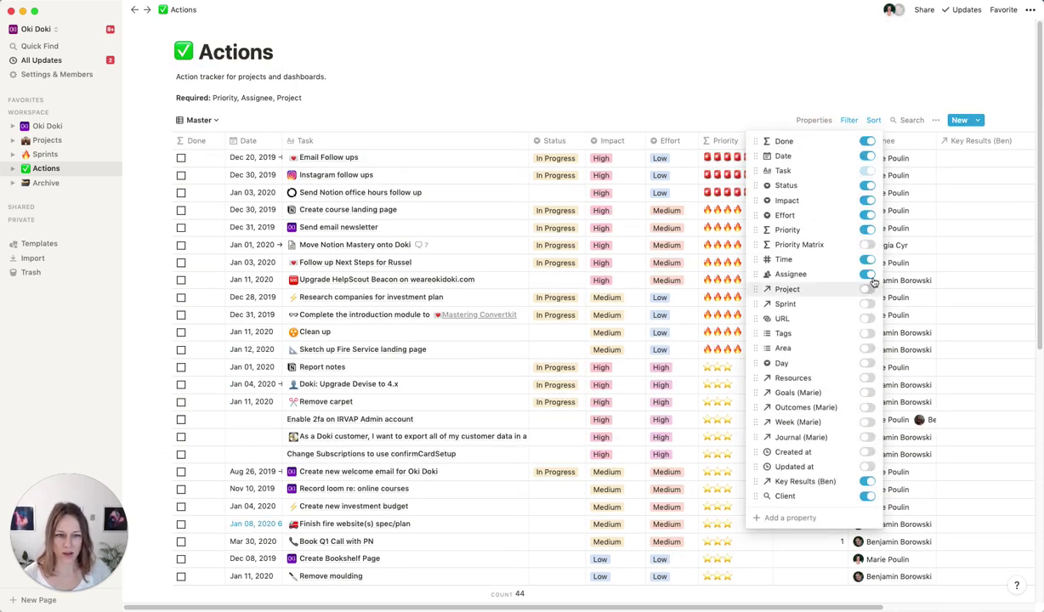
left_click(867, 244)
left_click(778, 79)
Examine the Priority Matrix formula and compare its numbers with the Impact, Effort and Priority columns.
left_click(807, 144)
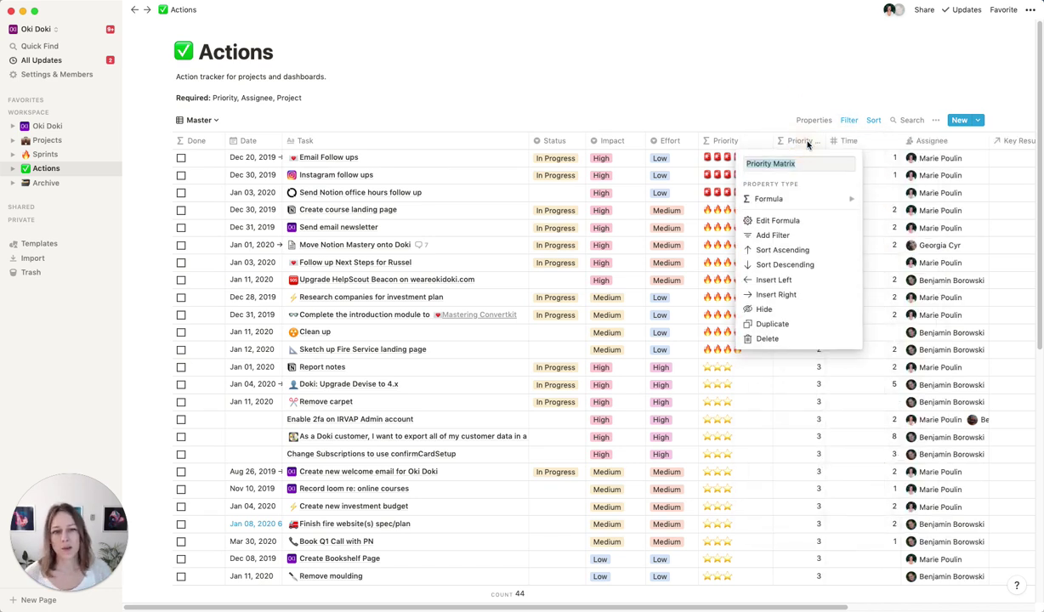
left_click(780, 216)
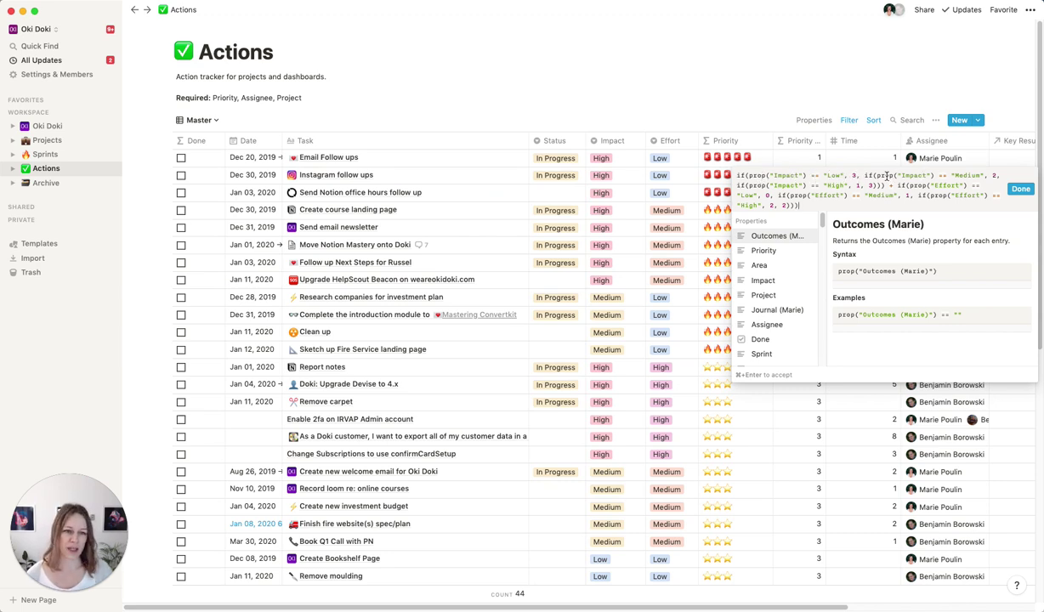
left_click(776, 82)
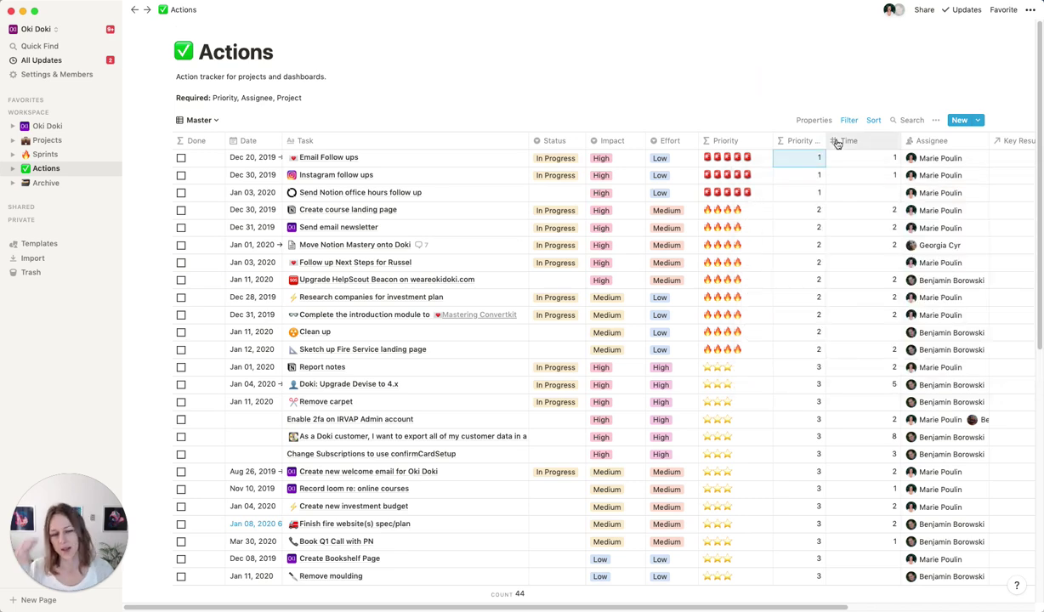
scroll(787, 247, "down", 1)
scroll(788, 253, "up", 1)
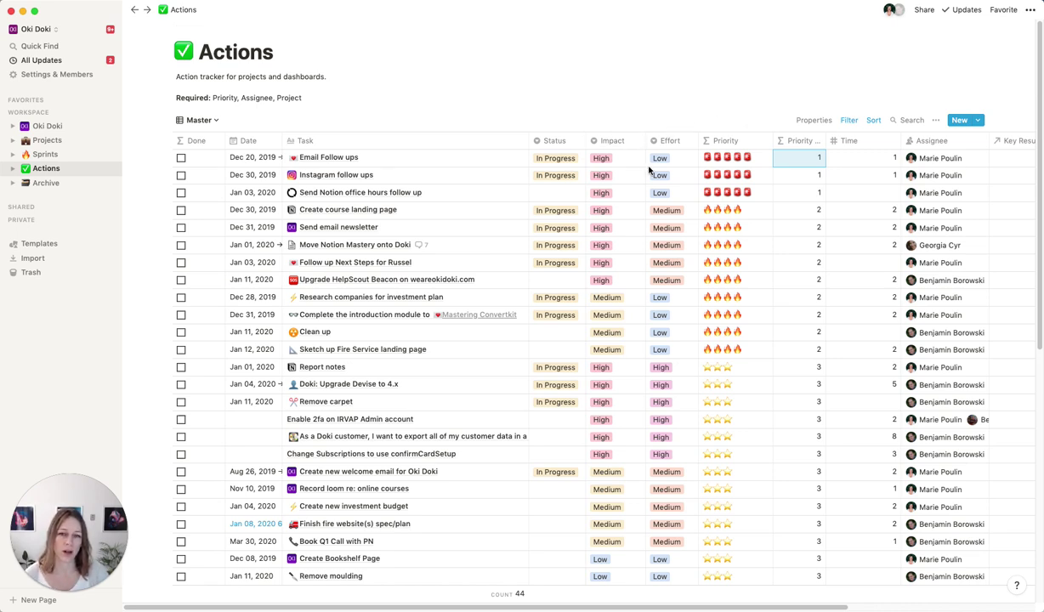
scroll(641, 221, "down", 1)
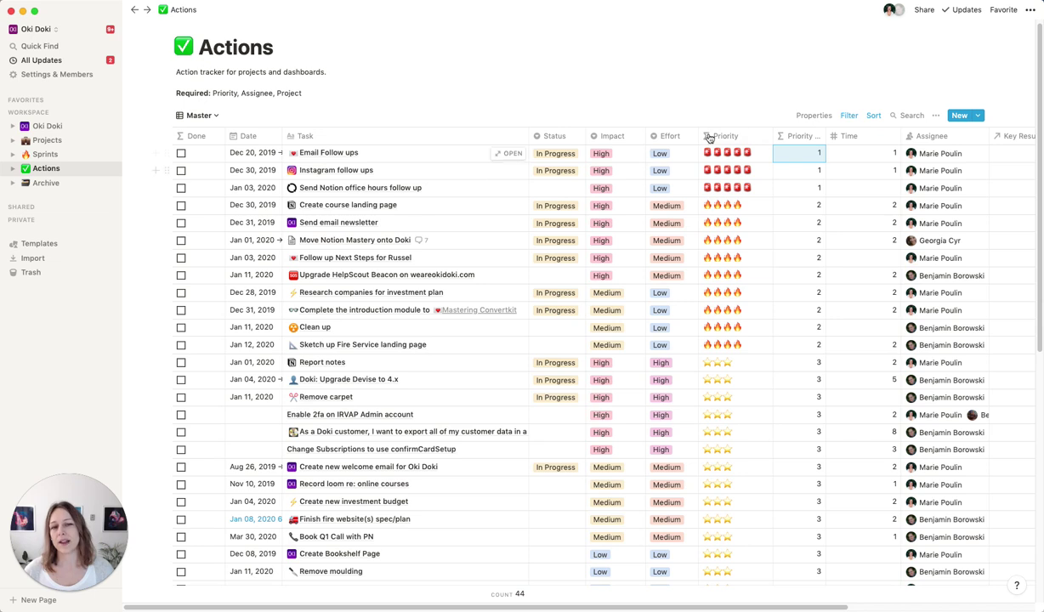
scroll(741, 351, "down", 1)
Switch from the Master view to the first personal table view and review its filter and sort rules.
left_click(208, 113)
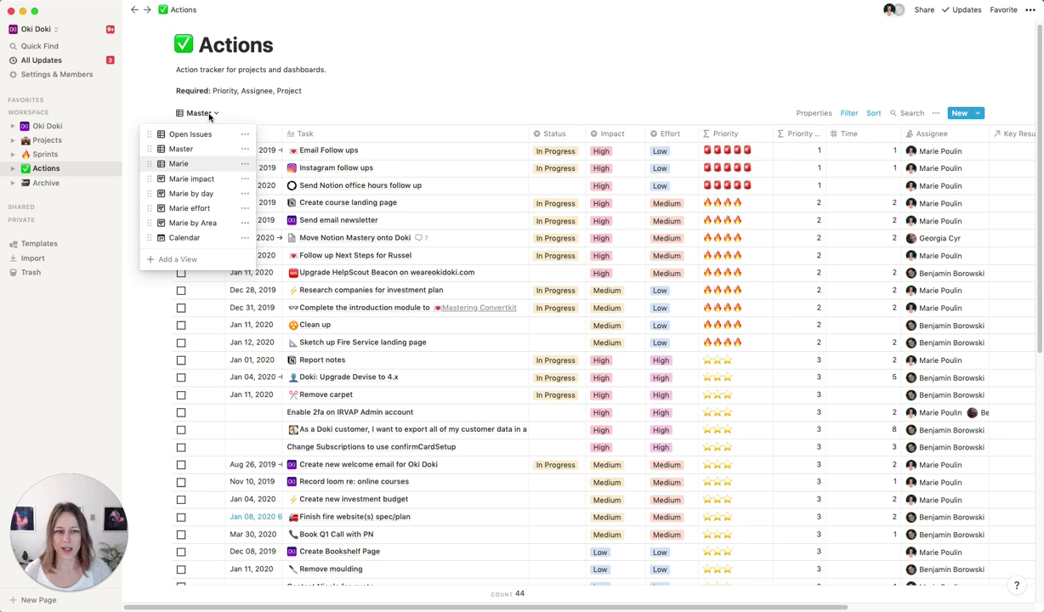
left_click(186, 165)
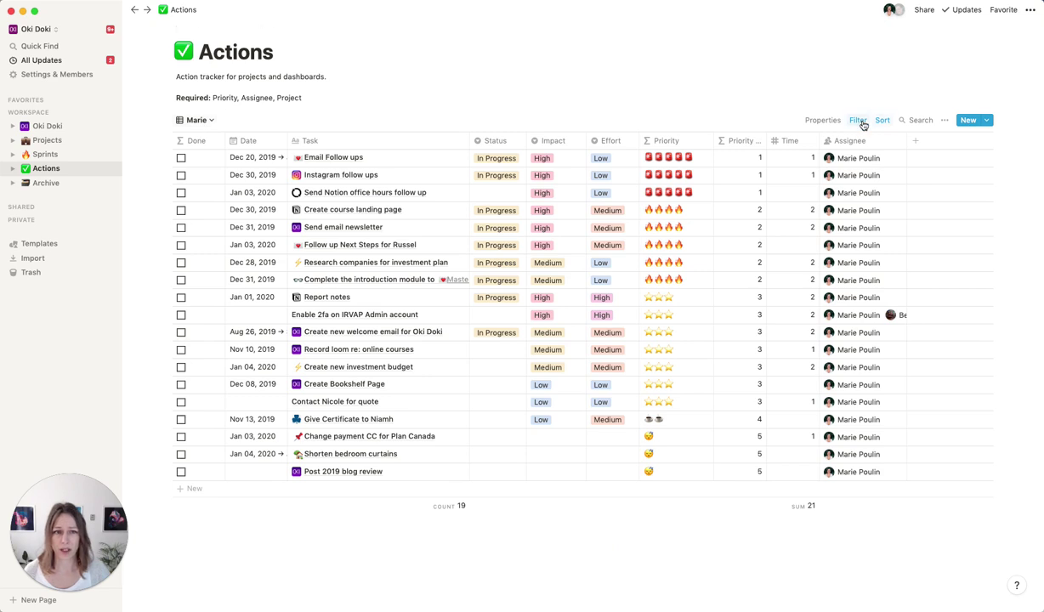
left_click(859, 121)
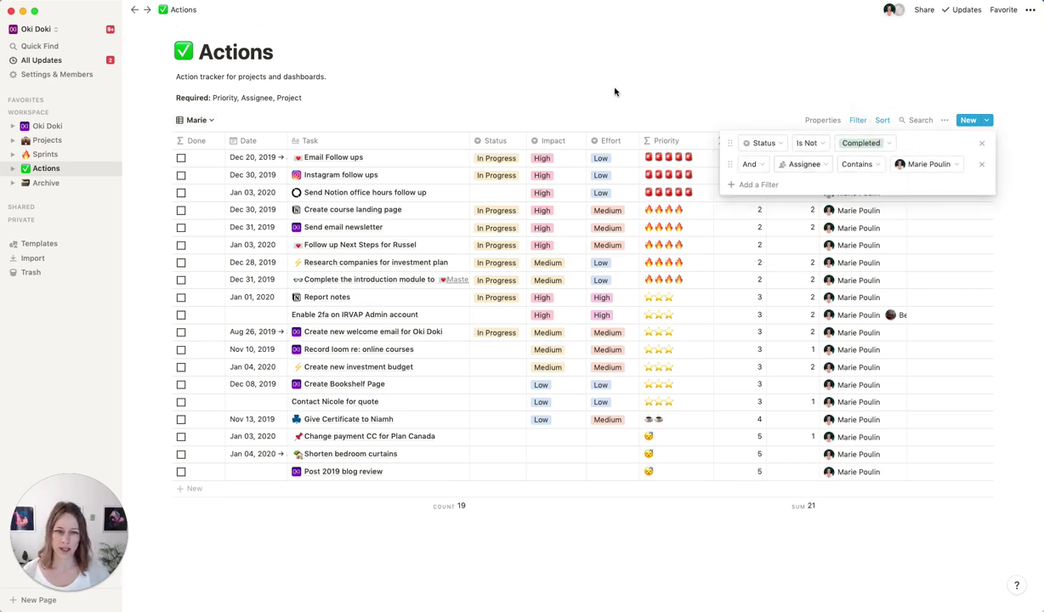
left_click(589, 85)
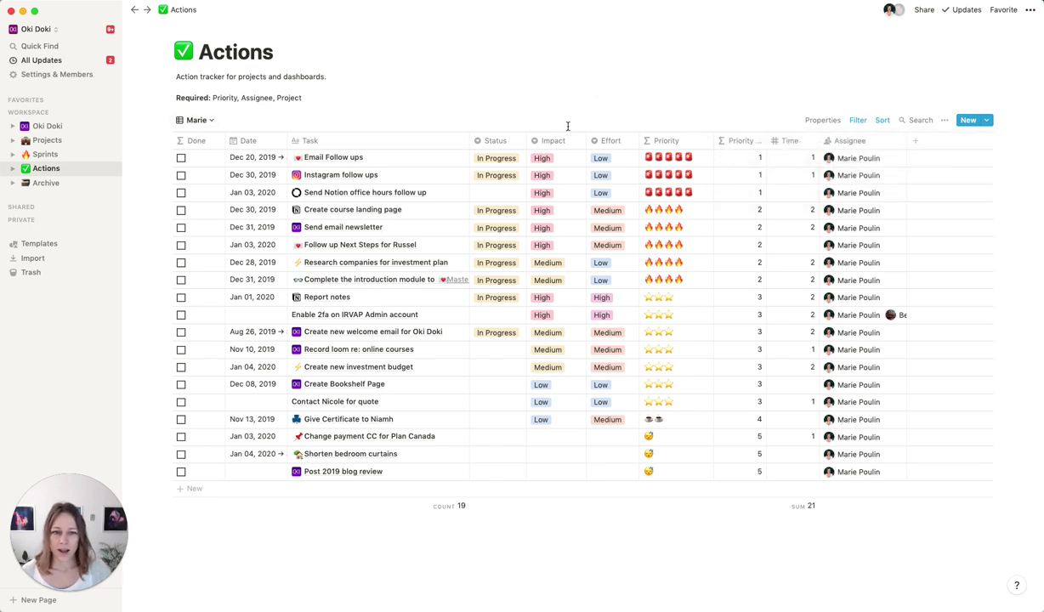
left_click(882, 120)
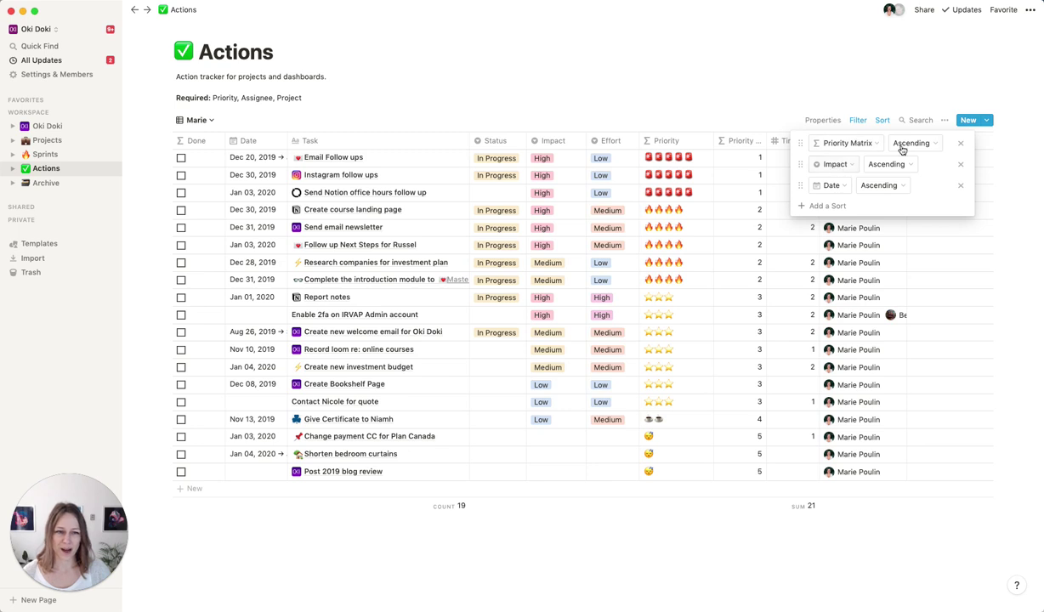
left_click(673, 109)
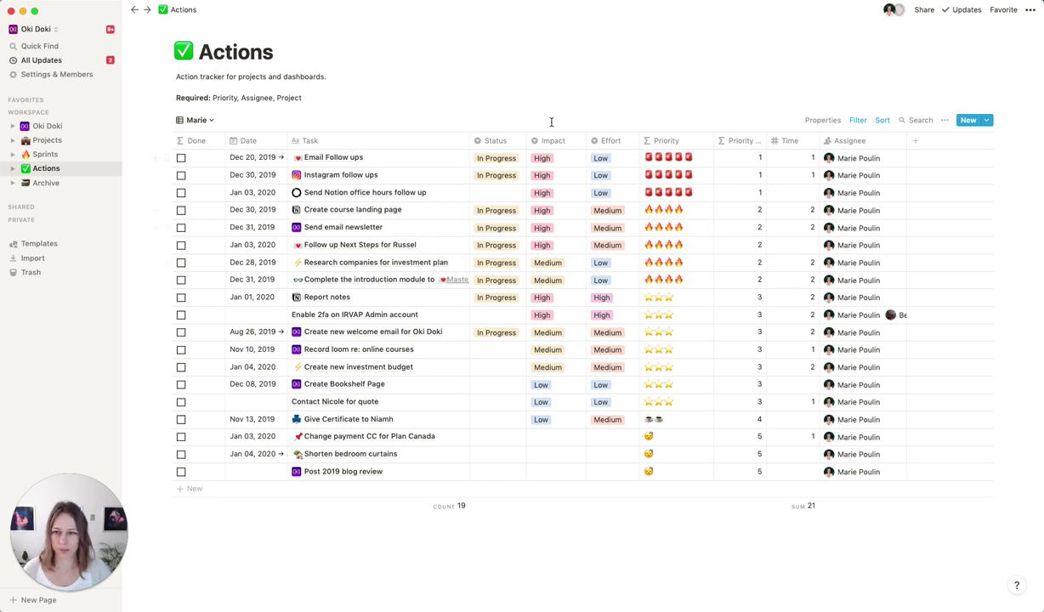
Switch to the personal board view that groups the tasks by Impact.
left_click(208, 121)
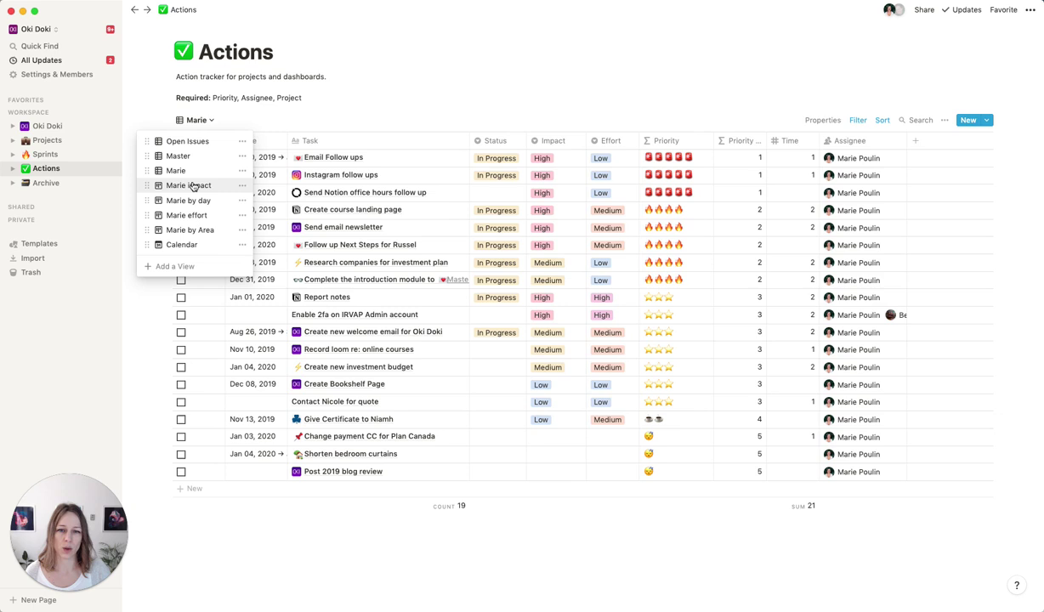
left_click(194, 186)
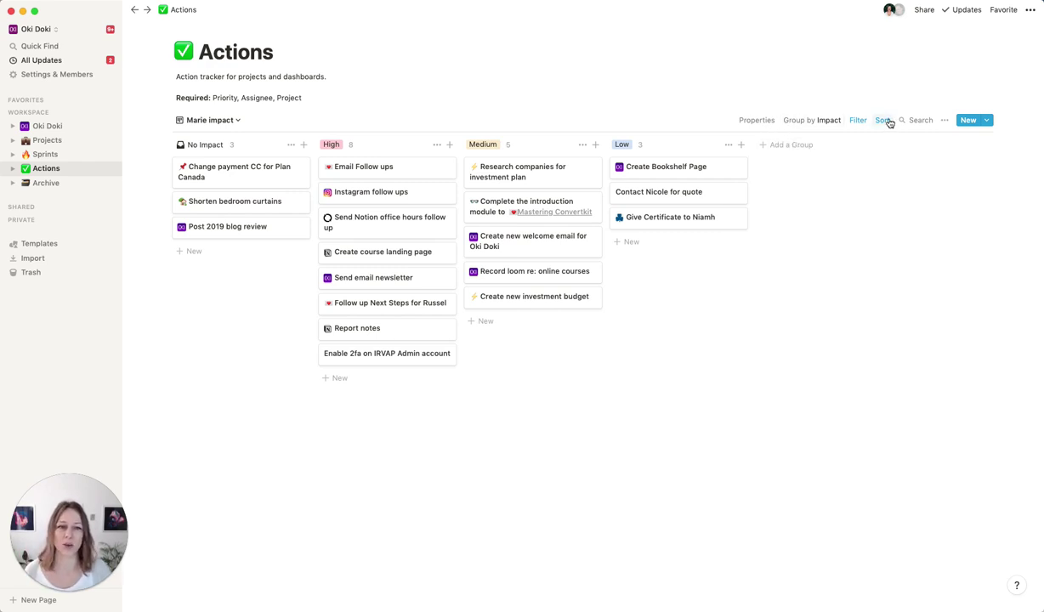
Show the Effort property on the cards of the board grouped by Impact.
left_click(755, 121)
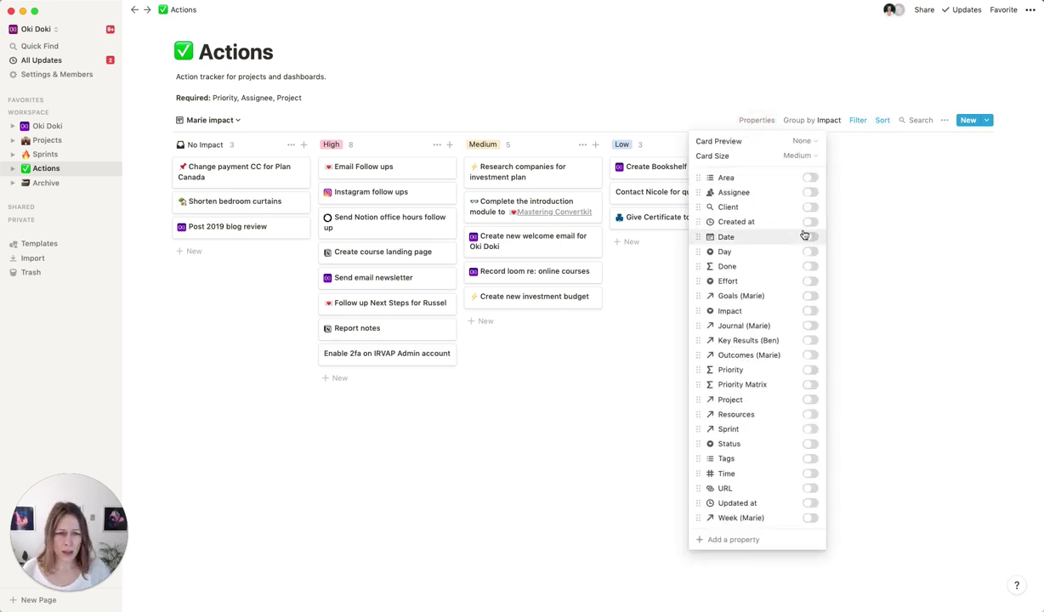
left_click(810, 281)
left_click(919, 295)
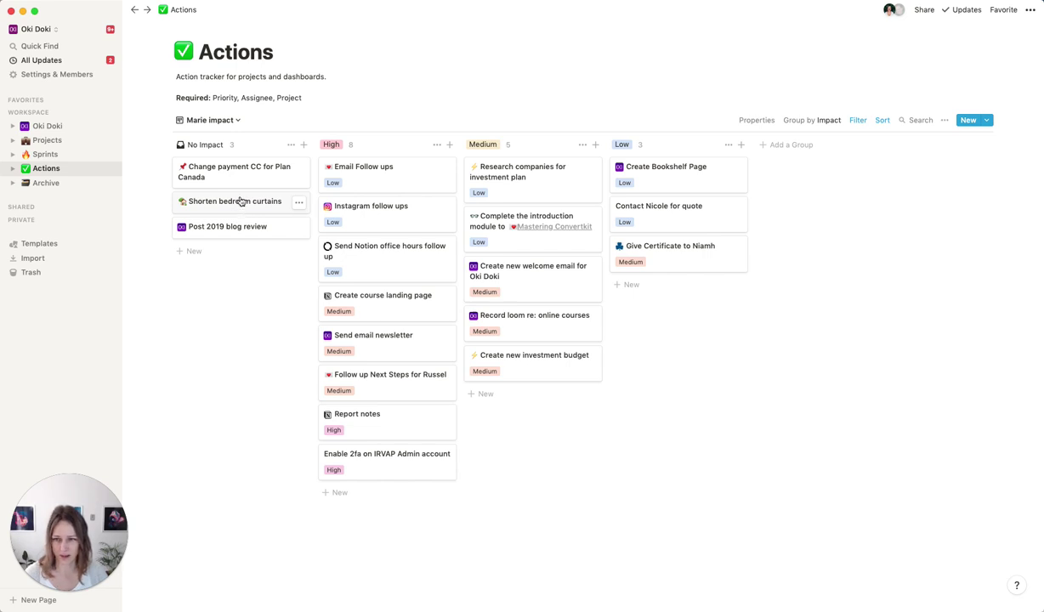
Move the Shorten bedroom curtains task to the Low impact group and set its Effort to High.
left_click_drag(239, 202, 655, 247)
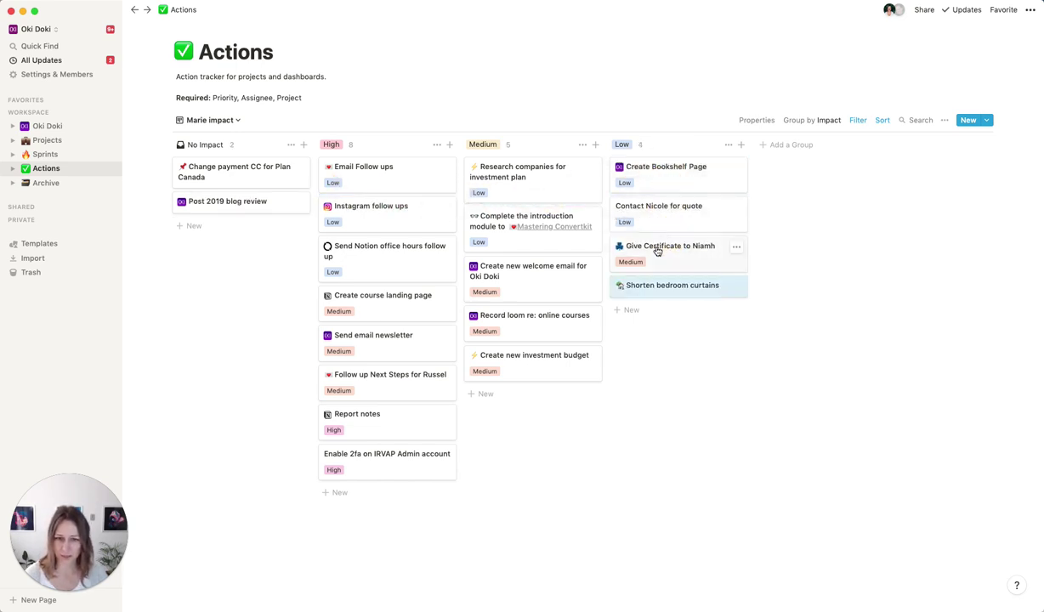
left_click(689, 294)
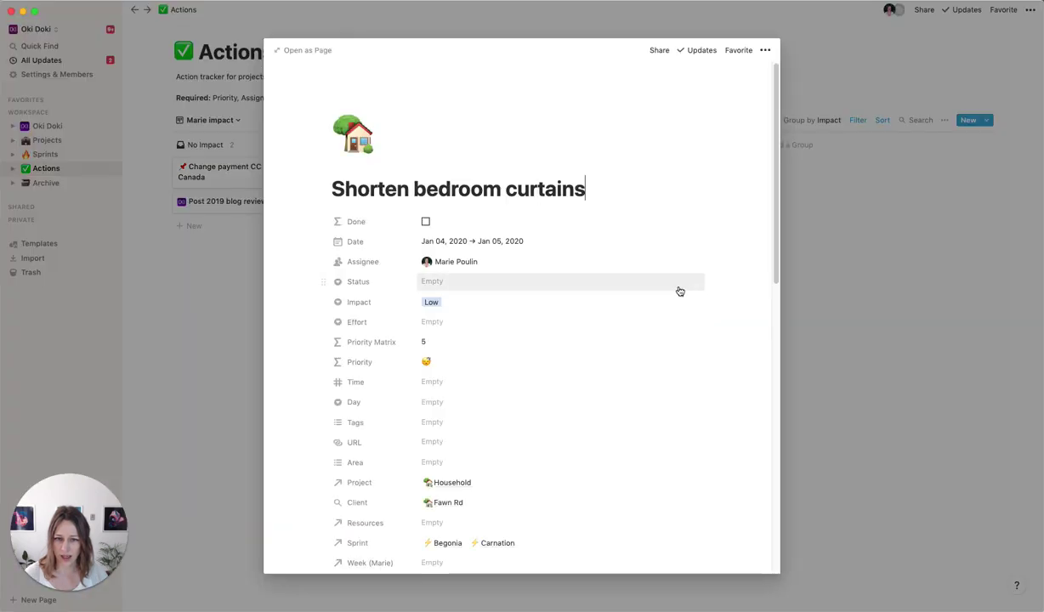
left_click(431, 324)
left_click(437, 354)
left_click(862, 317)
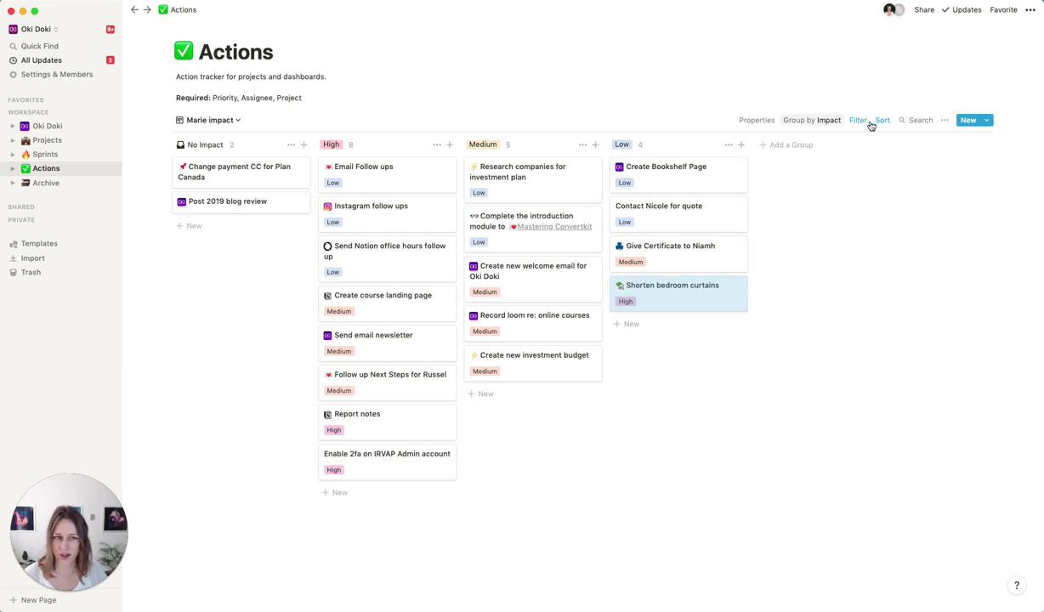
Check the board's sort rules and move Post 2019 blog review to High impact and Change payment CC for Plan Canada to Low.
left_click(881, 121)
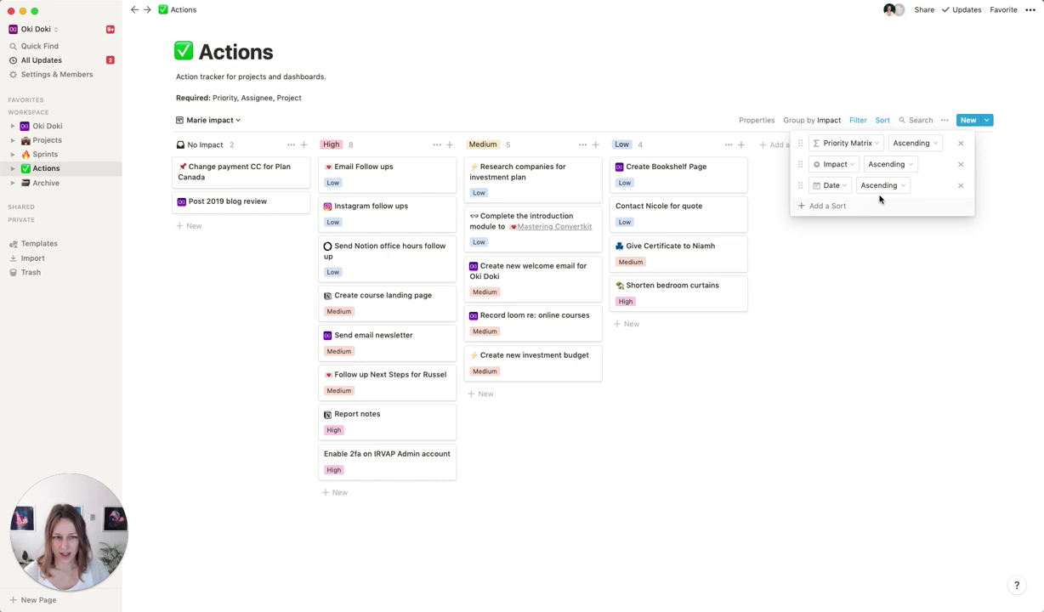
left_click(840, 291)
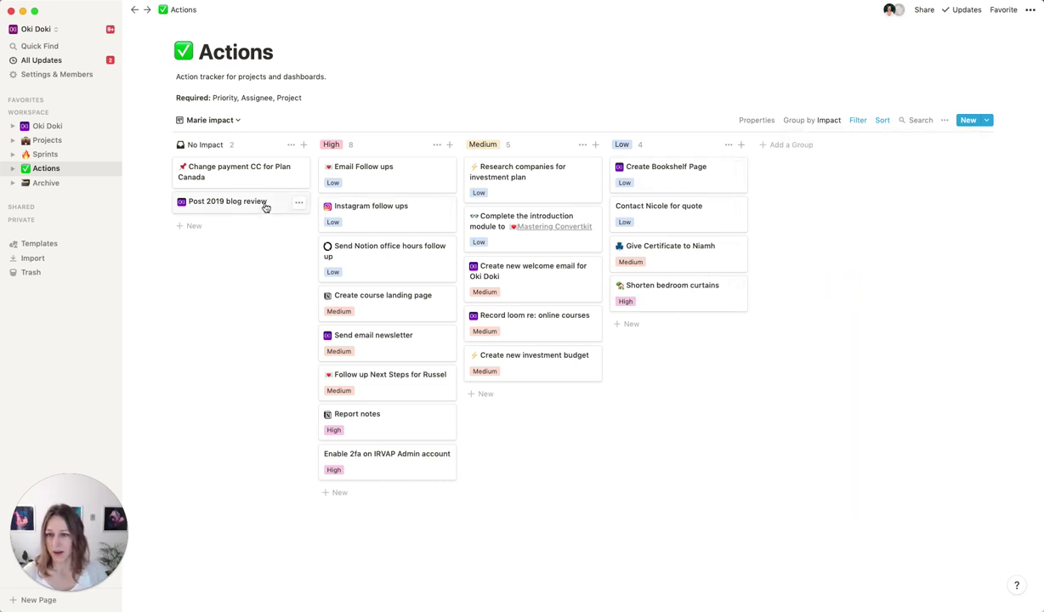
left_click_drag(266, 208, 357, 174)
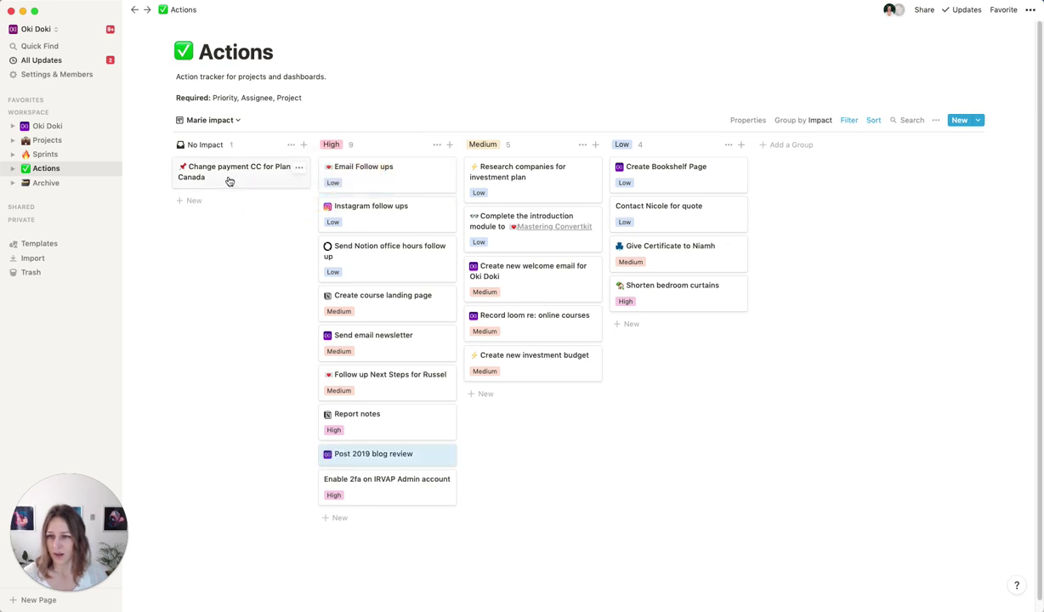
left_click_drag(228, 181, 672, 294)
Switch to the personal by-day board and move Create course landing page to 1 Tomorrow and the other No Day tasks to 3 Later.
left_click(231, 120)
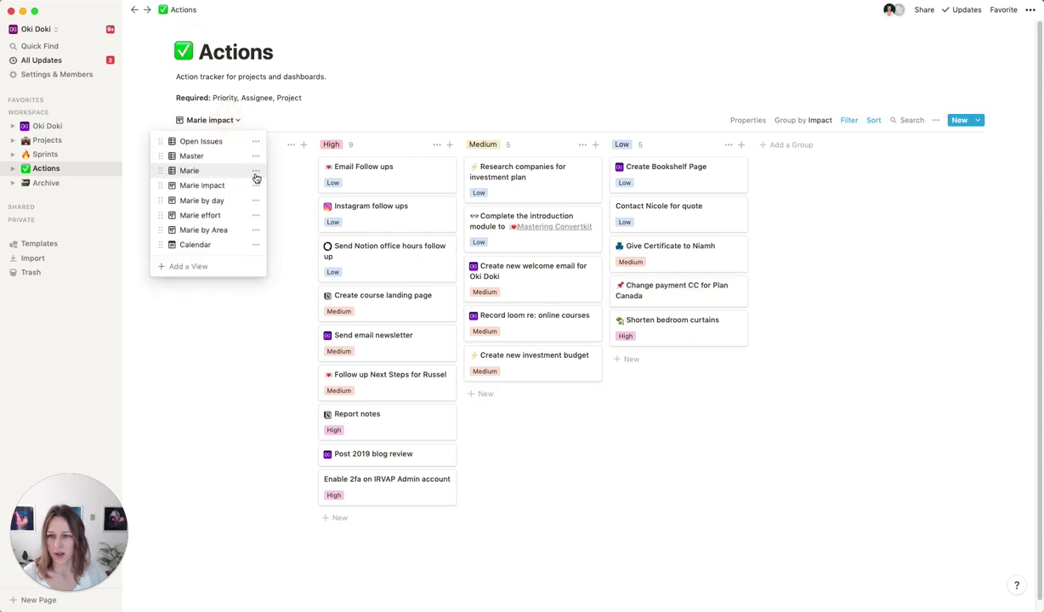
left_click(209, 201)
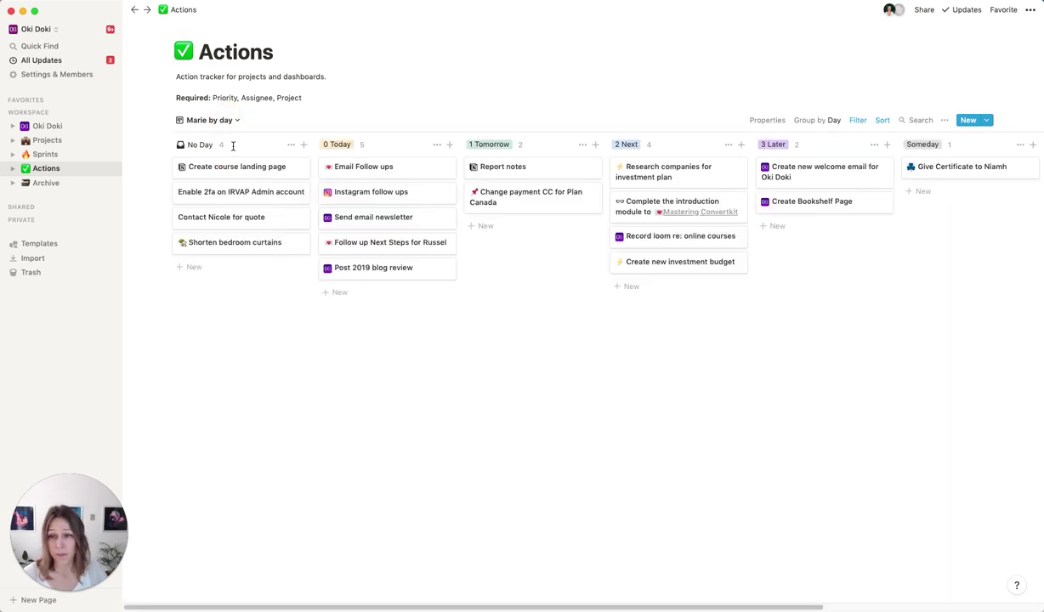
left_click_drag(230, 175, 497, 164)
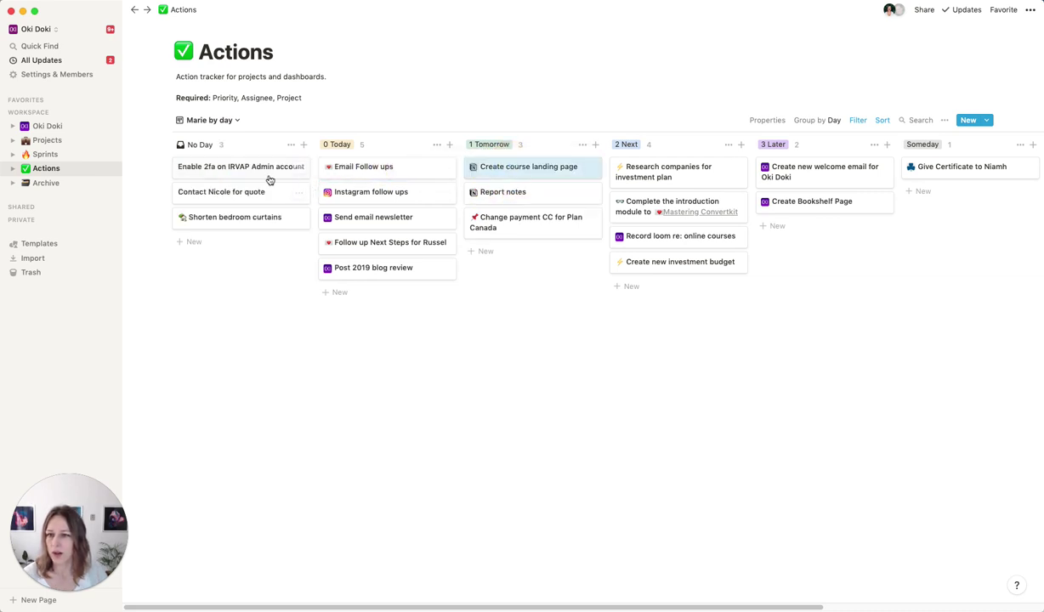
left_click_drag(263, 172, 842, 165)
left_click_drag(285, 167, 818, 180)
left_click_drag(238, 176, 811, 277)
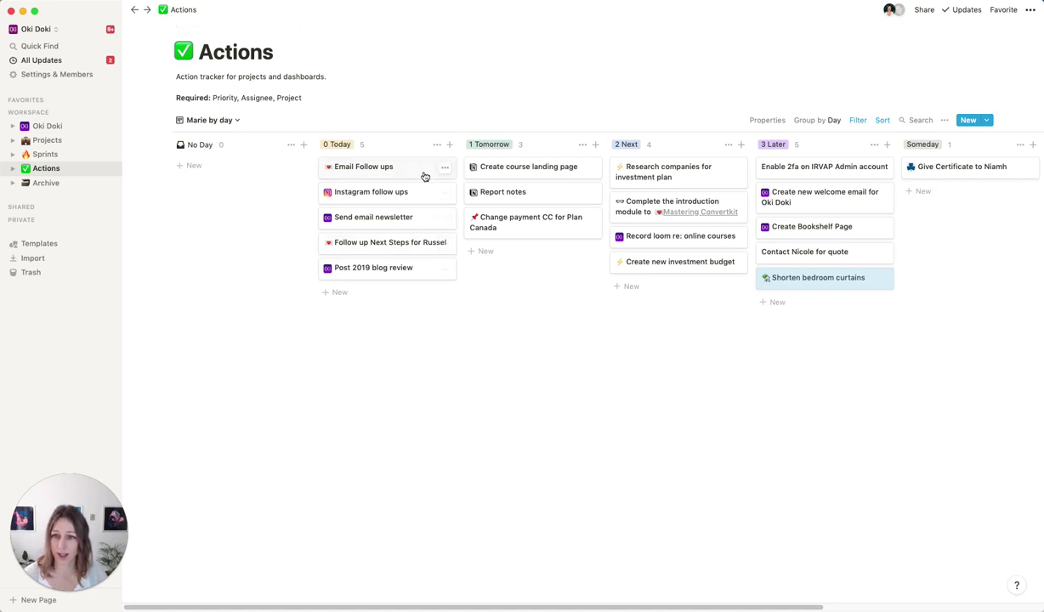
On the personal board grouped by Effort, move Post 2019 blog review to Medium and Change payment CC for Plan Canada to Low.
left_click(231, 123)
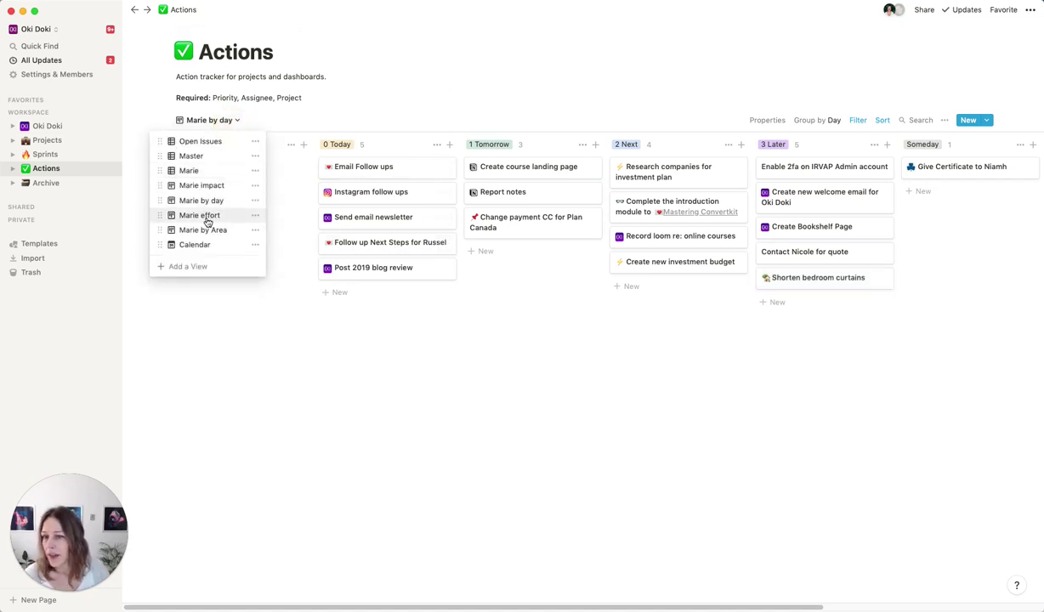
left_click(199, 215)
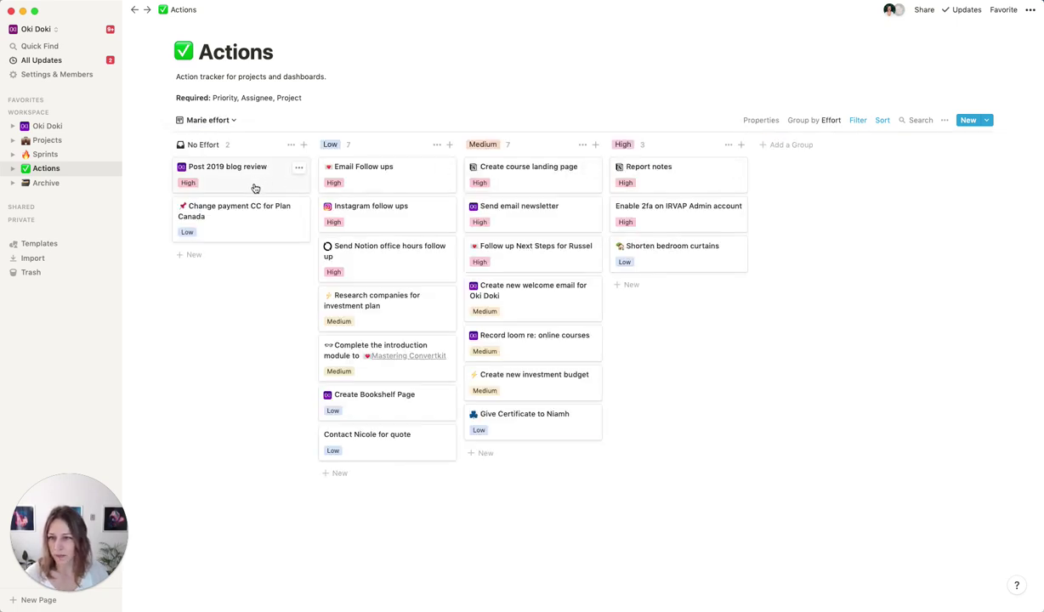
left_click_drag(244, 183, 532, 289)
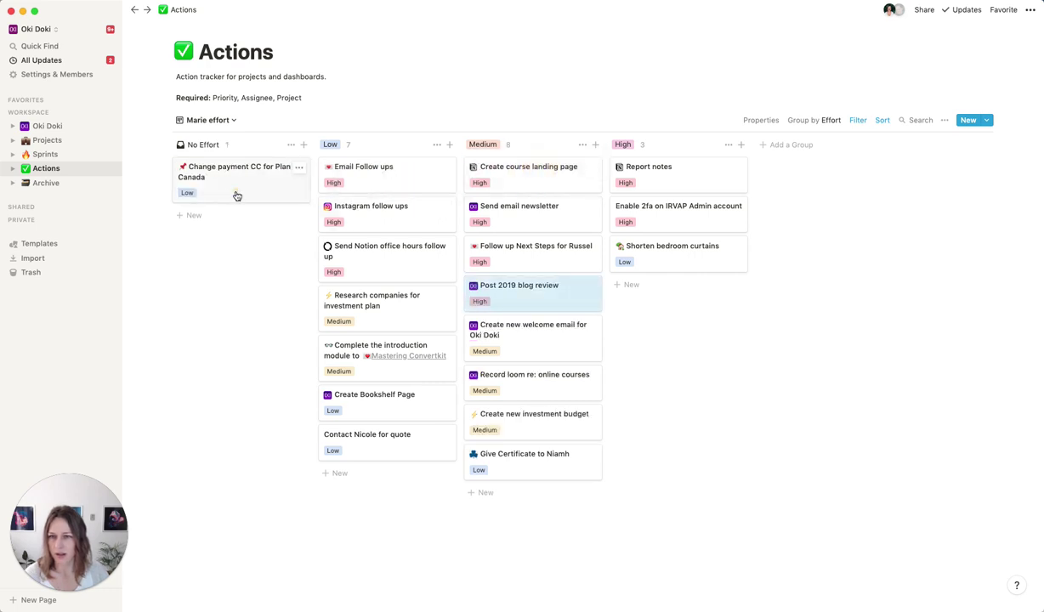
left_click_drag(235, 196, 352, 200)
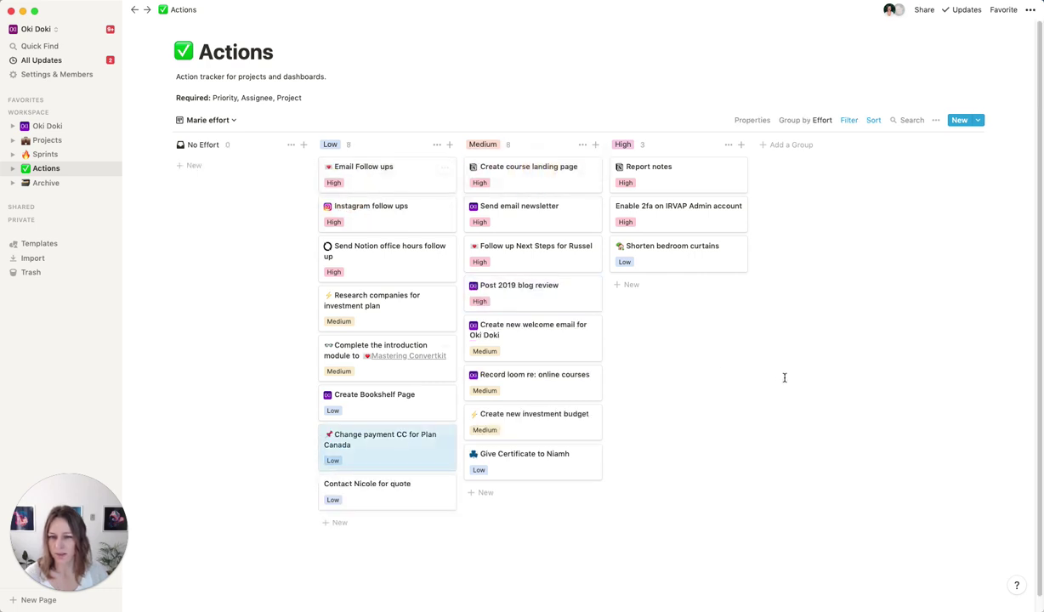
Switch to the personal board grouped by Area and move Change payment CC for Plan Canada to the Personal group.
left_click(217, 121)
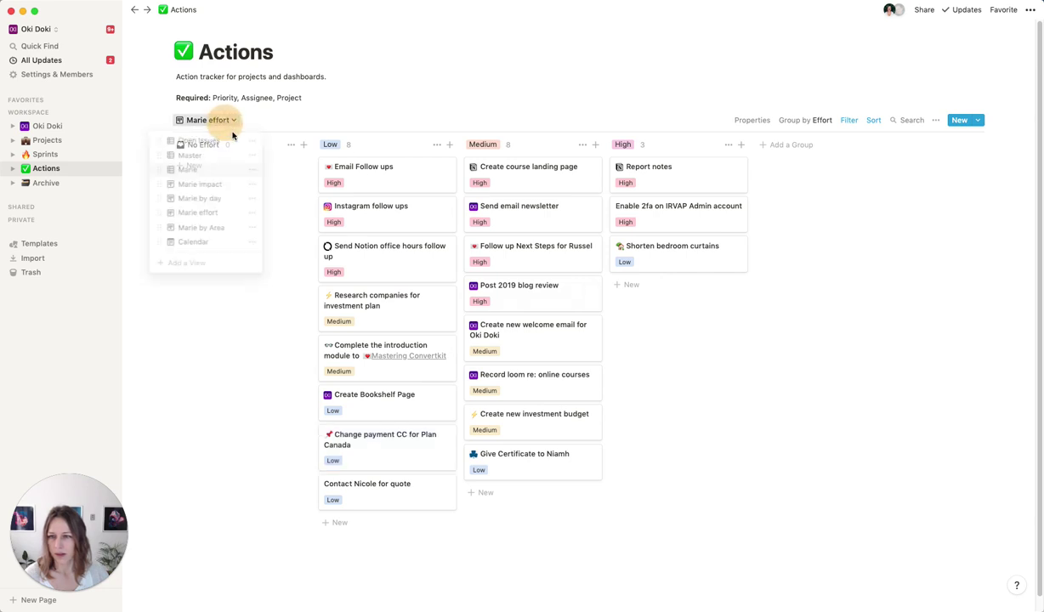
left_click(209, 230)
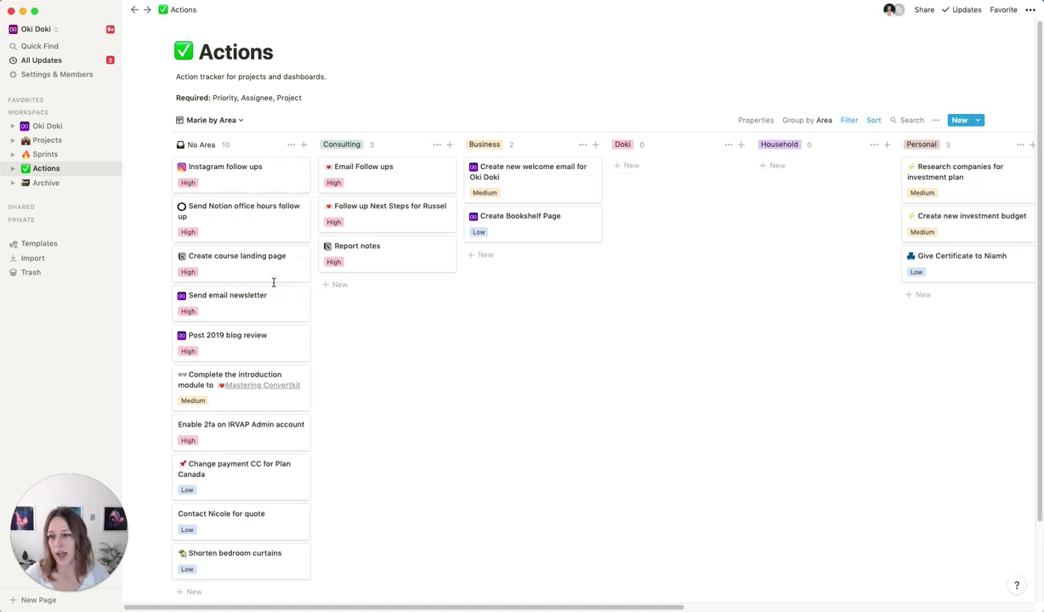
left_click_drag(134, 197, 222, 355)
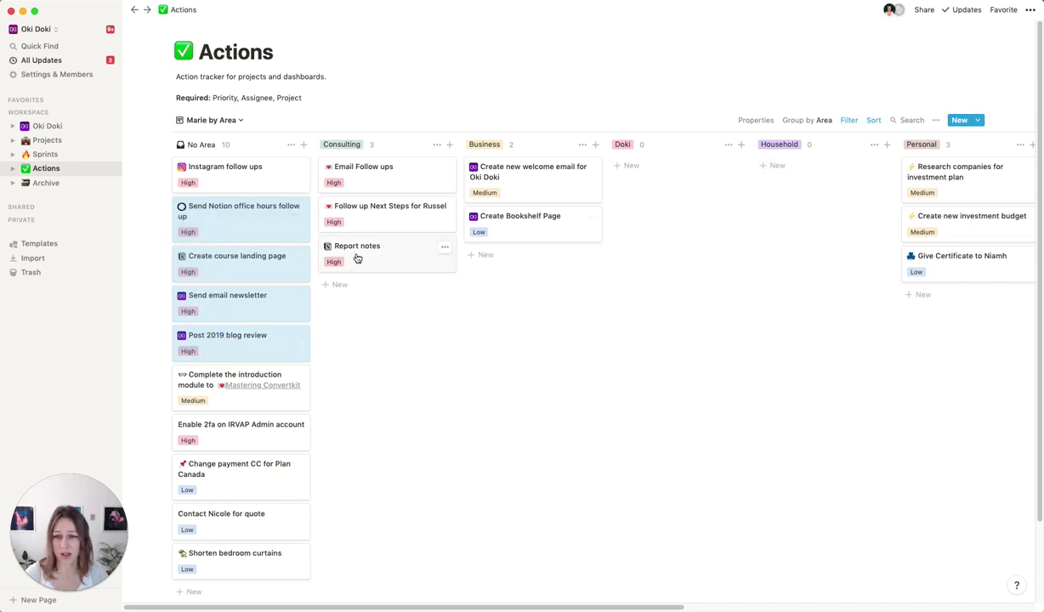
left_click(157, 287)
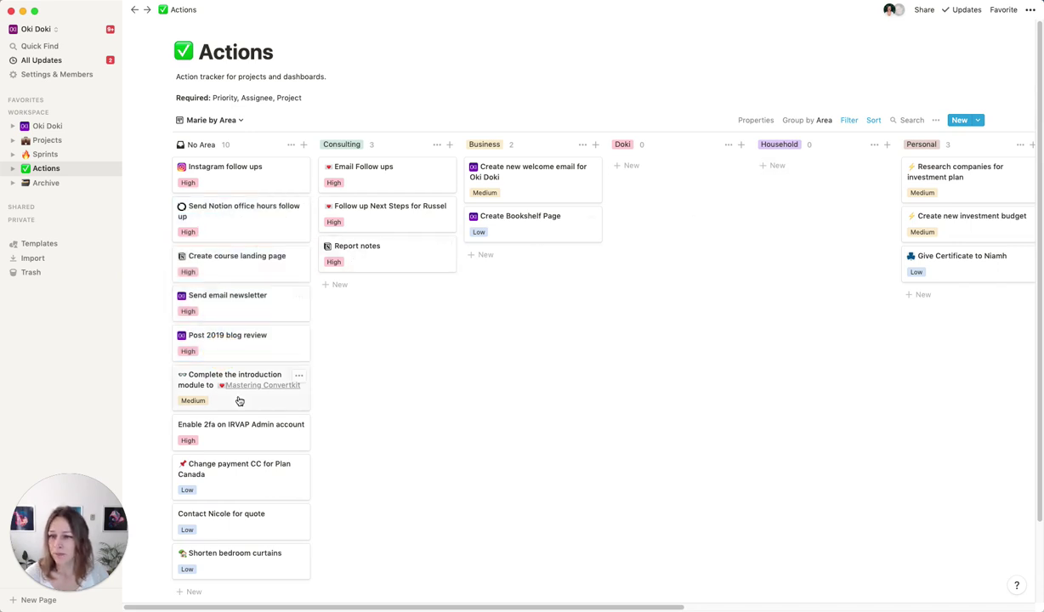
left_click(236, 490)
left_click_drag(237, 490, 935, 274)
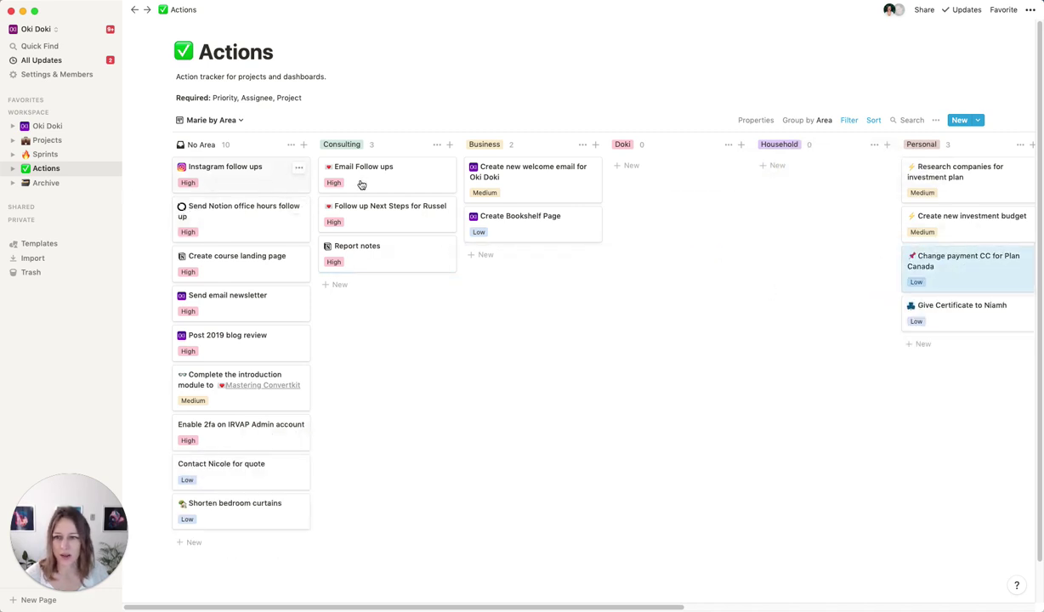
Return to the personal table view and examine how the tasks are ordered by Priority, Impact and Effort.
left_click(205, 120)
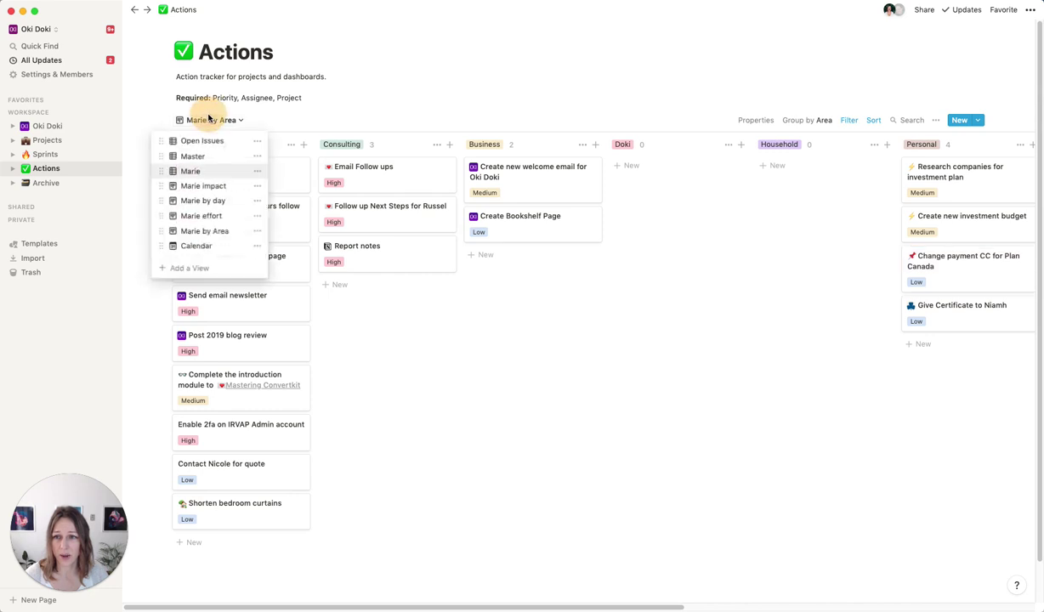
left_click(191, 172)
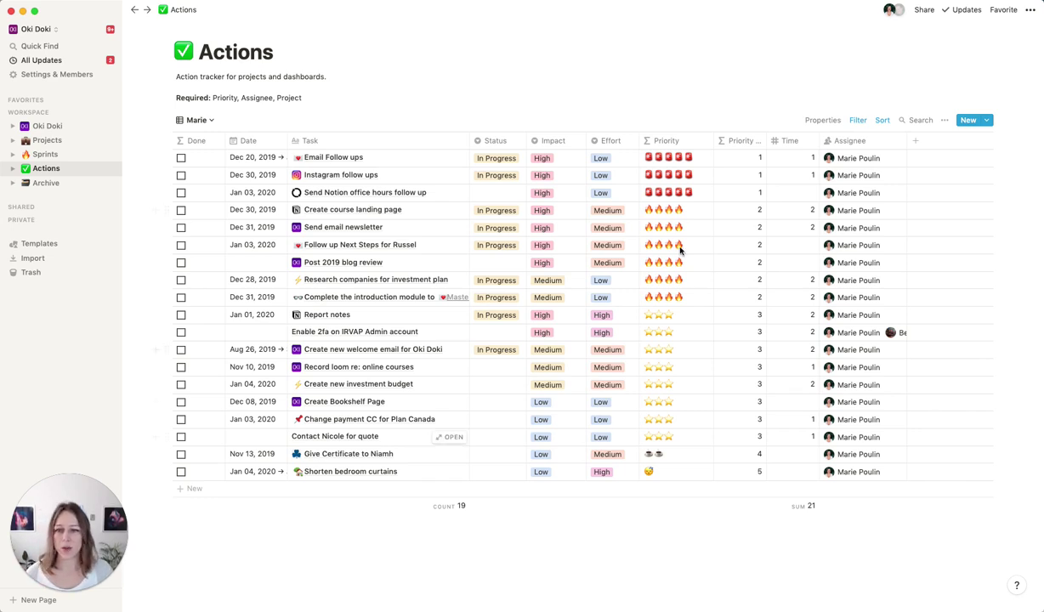
left_click(943, 120)
left_click(867, 106)
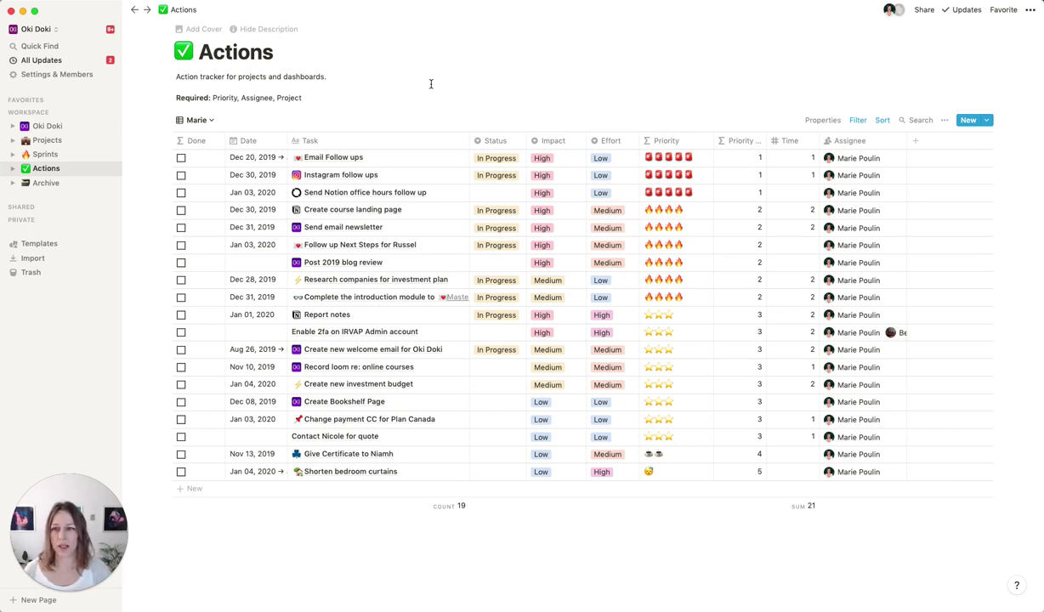
Switch to the personal by-day board and hide its No Day group.
left_click(205, 119)
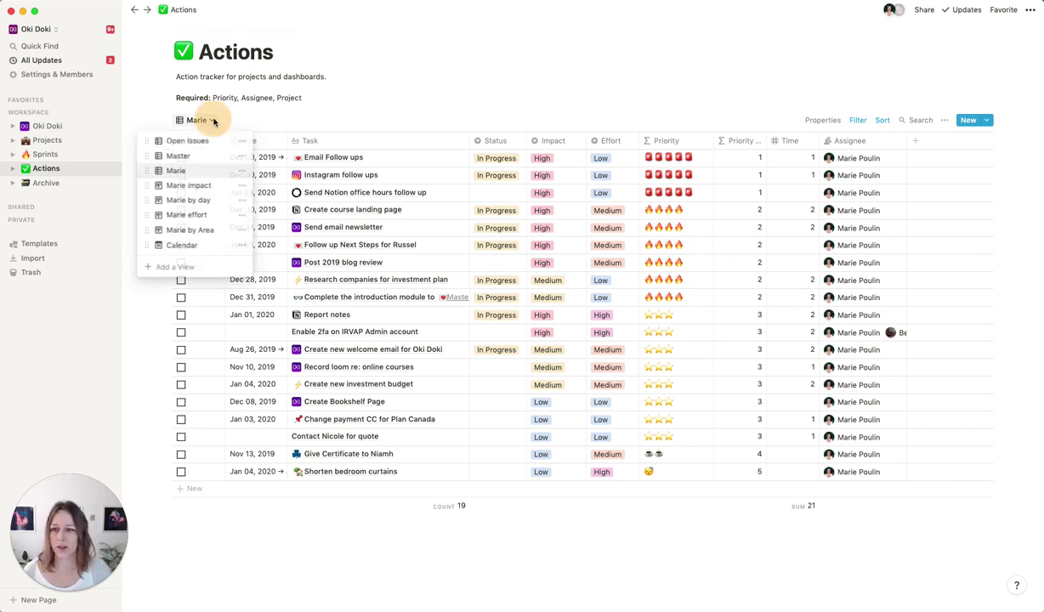
left_click(197, 200)
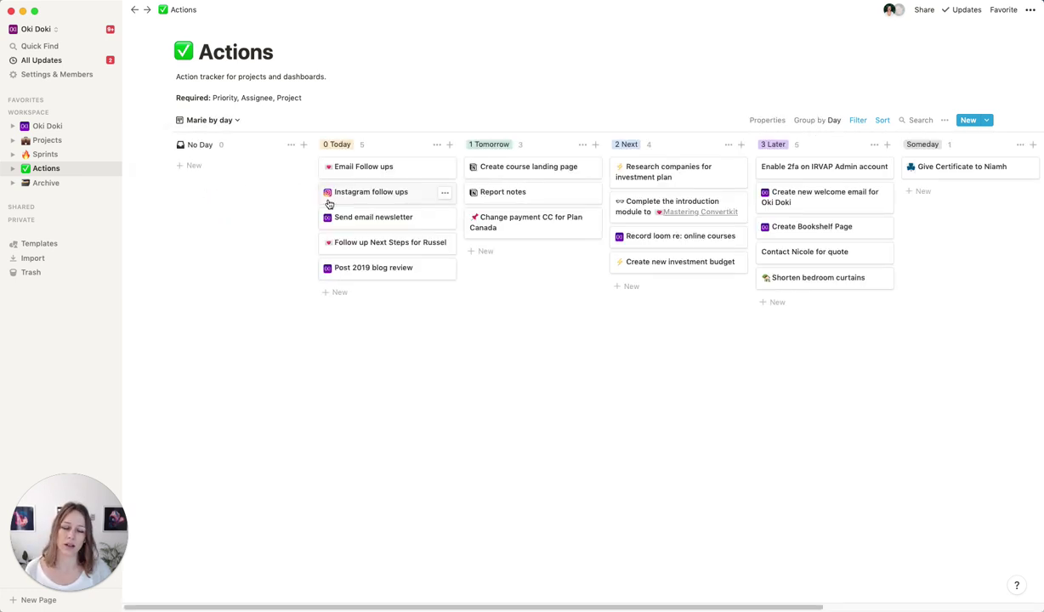
left_click(291, 150)
left_click(292, 162)
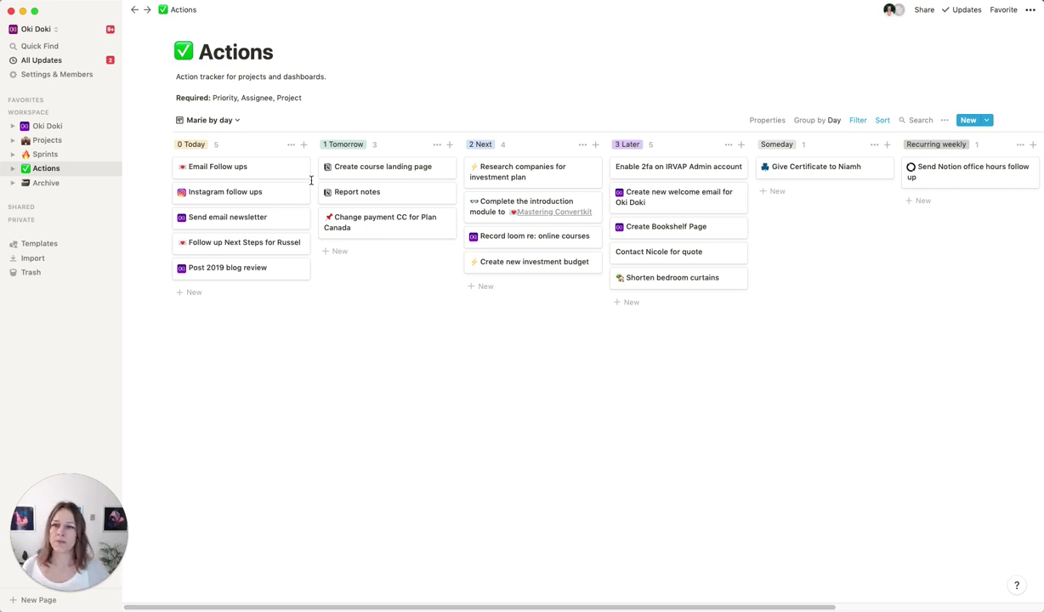
Review the list of available views and the filter rules of the by-day board.
left_click(237, 121)
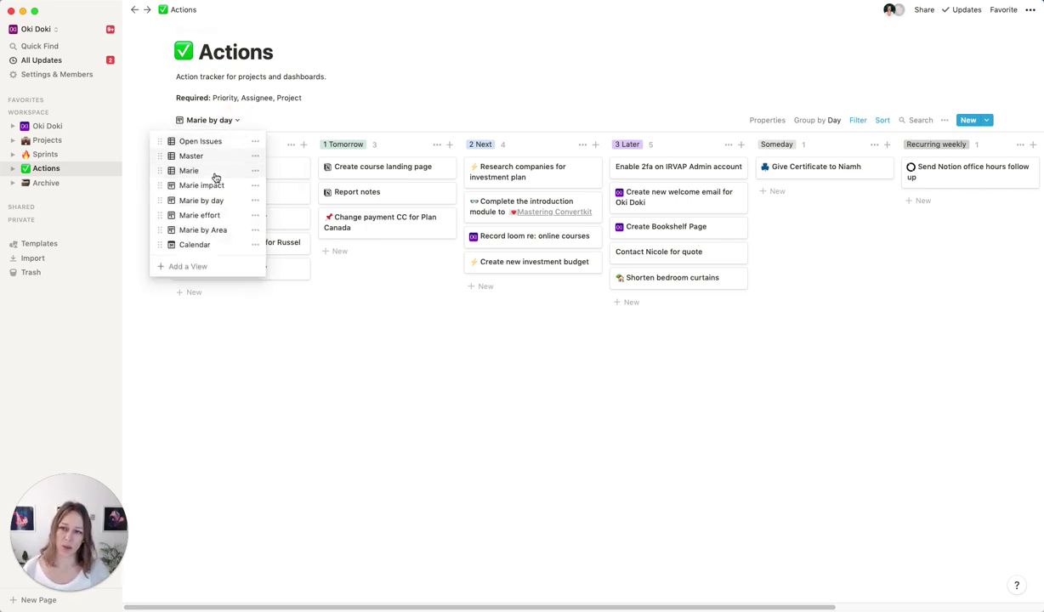
left_click(314, 105)
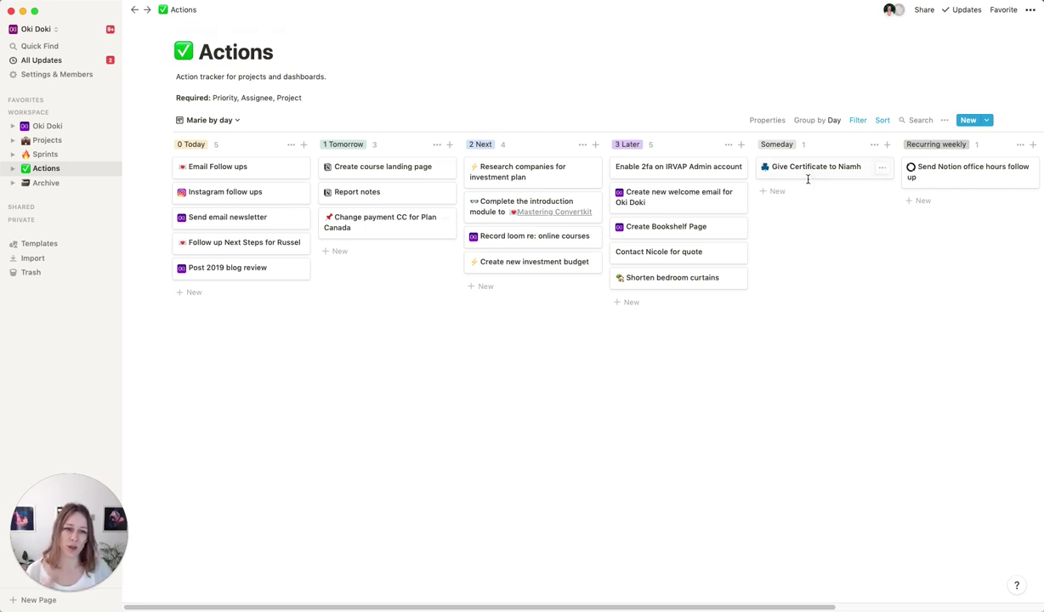
left_click(858, 122)
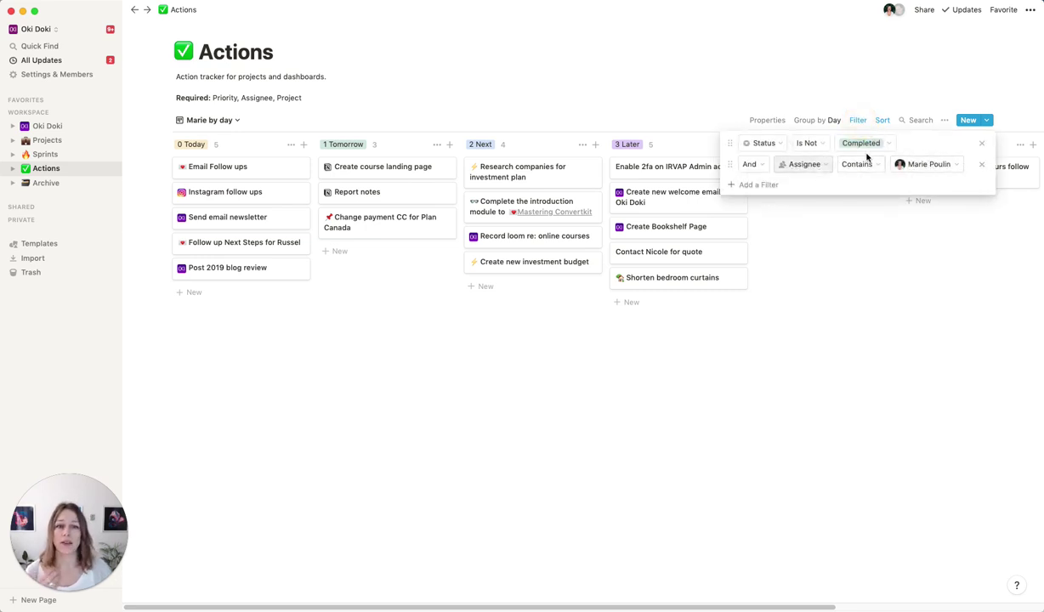
left_click(777, 362)
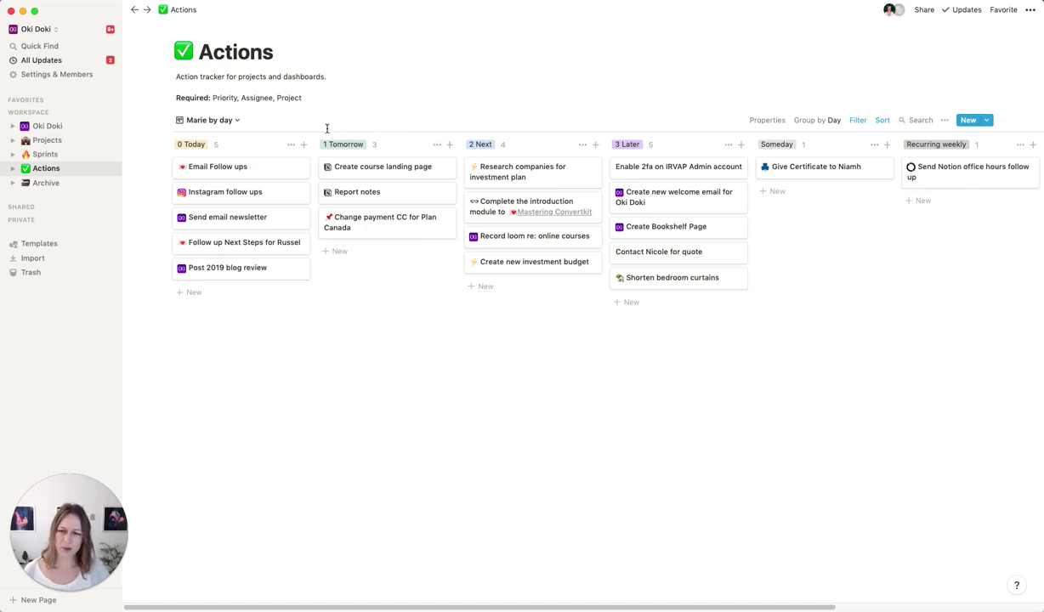
Open the Email Follow ups task and examine the Priority Matrix and Priority formulas among its properties.
left_click(265, 167)
scroll(521, 311, "down", 2)
left_click(441, 280)
left_click(298, 316)
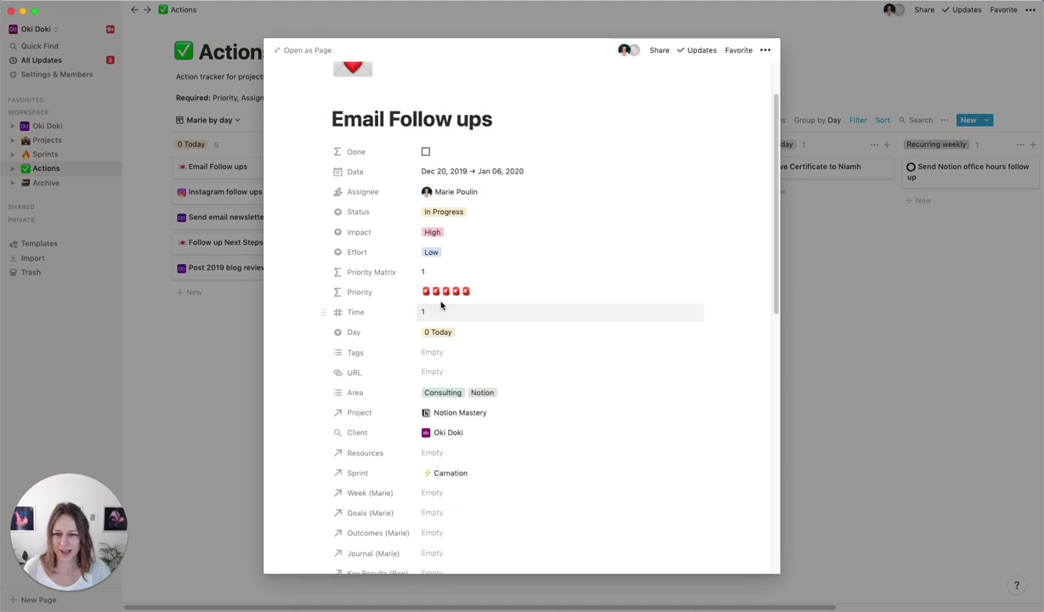
left_click(490, 291)
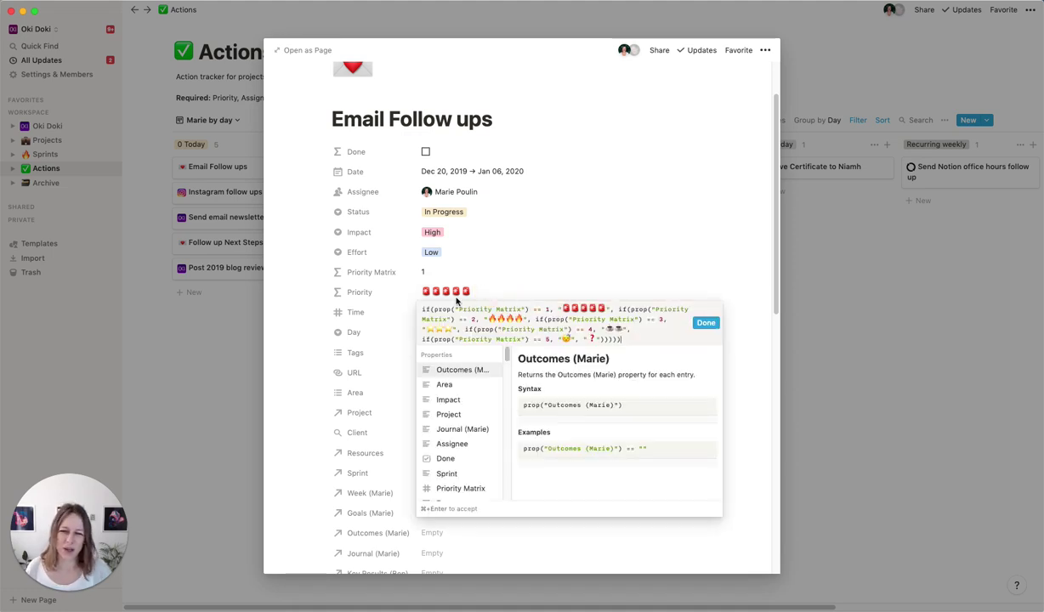
left_click(295, 318)
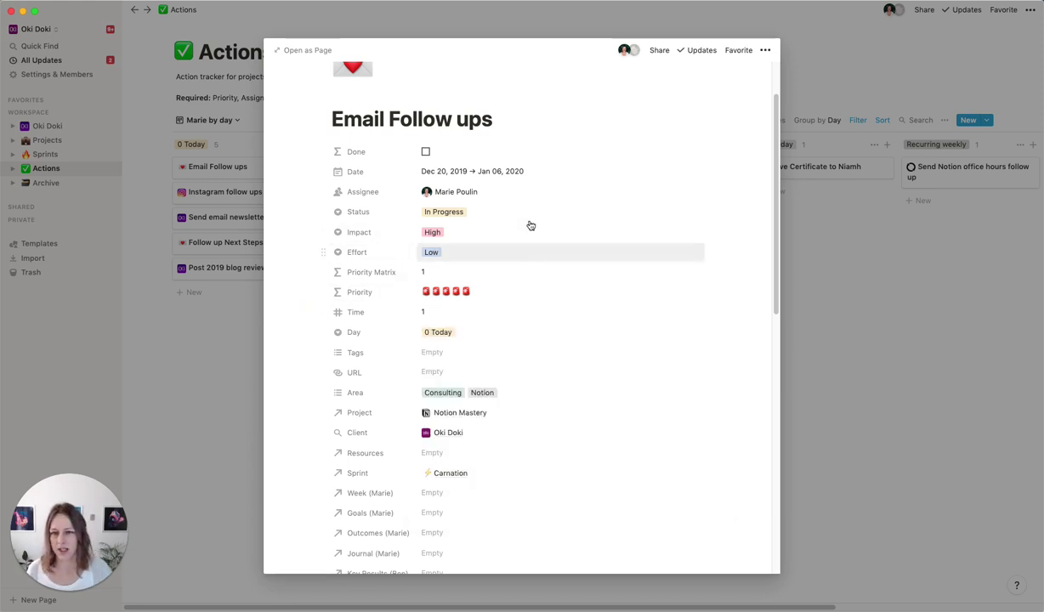
left_click(820, 258)
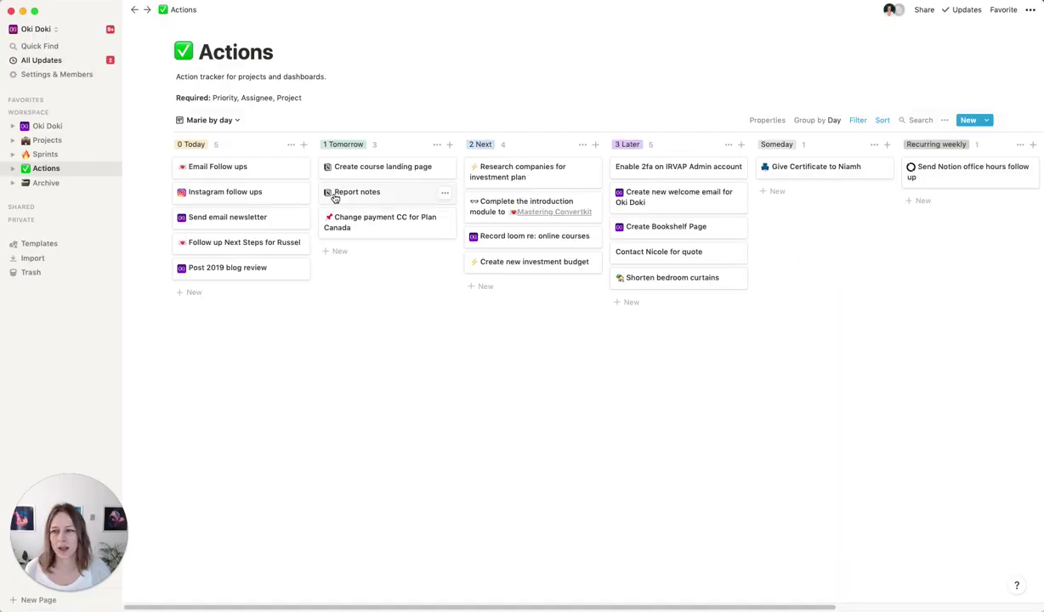
Look at the Sprints gallery and return to the Actions database in the personal board grouped by Effort.
left_click(48, 155)
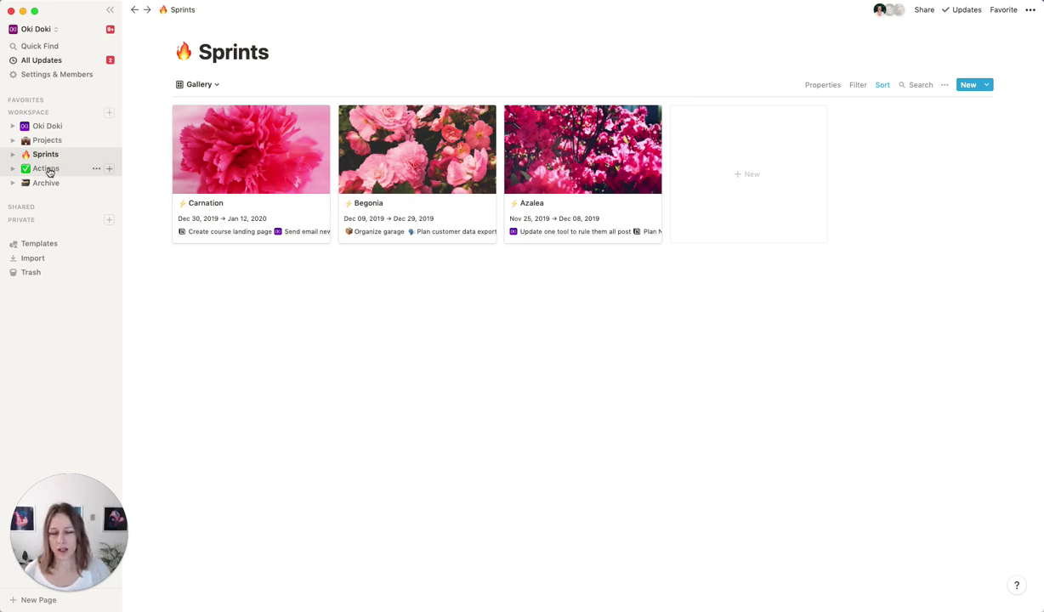
left_click(50, 170)
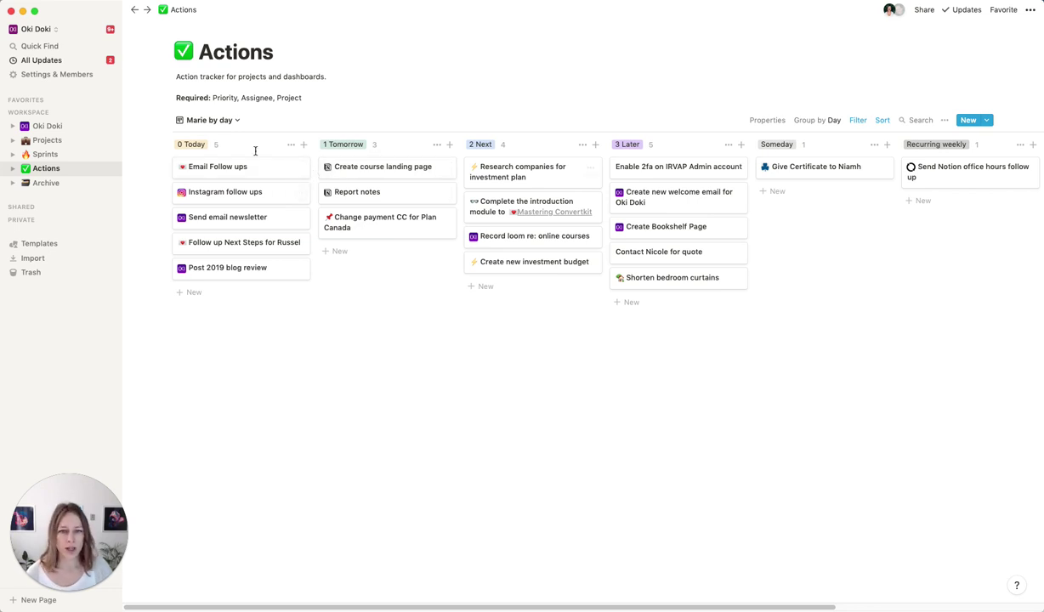
left_click(224, 120)
left_click(222, 215)
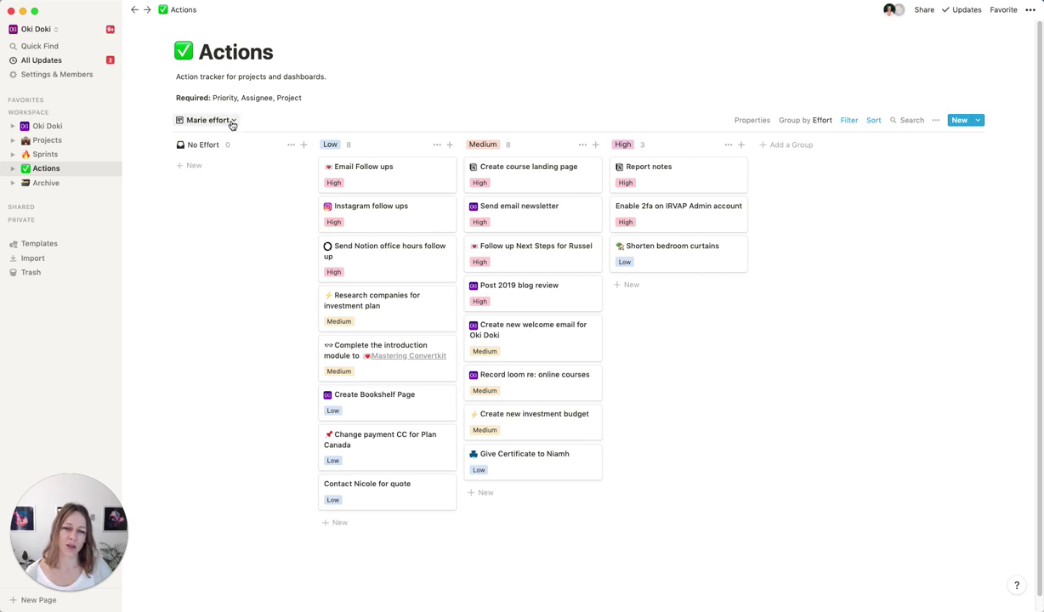